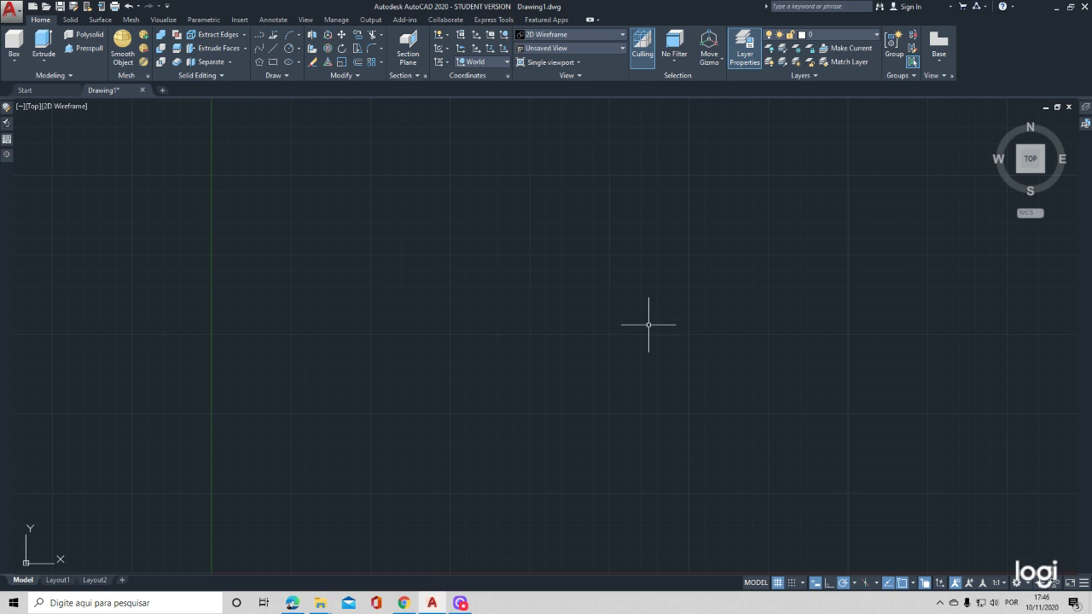
- Set the drawing's insertion scale units to Meters
{"action": "type", "text": "UN"}
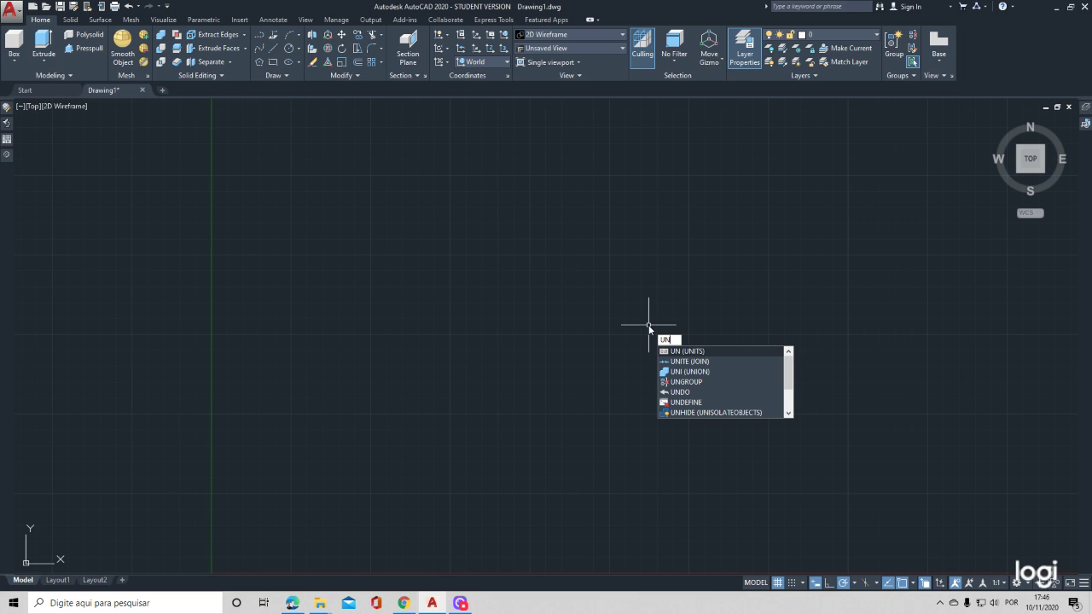
{"action": "key", "text": "Return"}
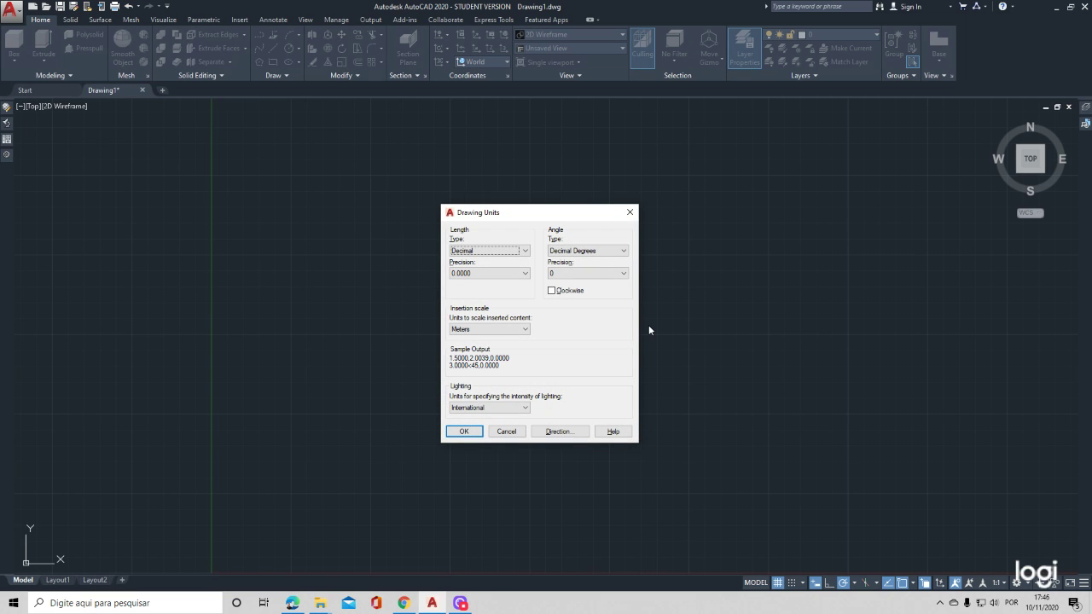
{"action": "left_click", "coordinate": [526, 329]}
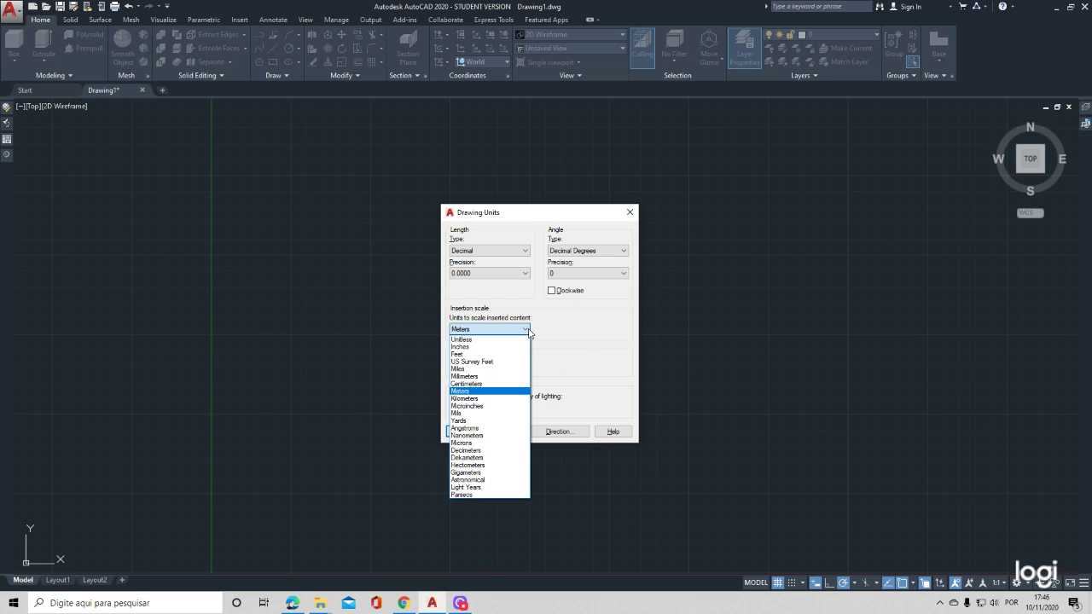
{"action": "left_click", "coordinate": [500, 391]}
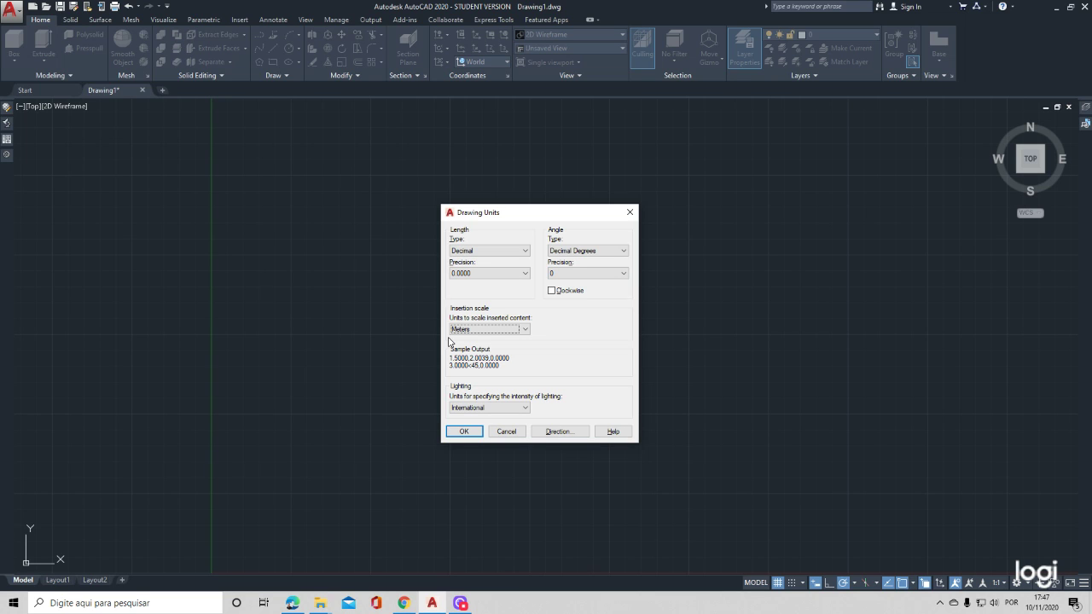
{"action": "left_click", "coordinate": [464, 431]}
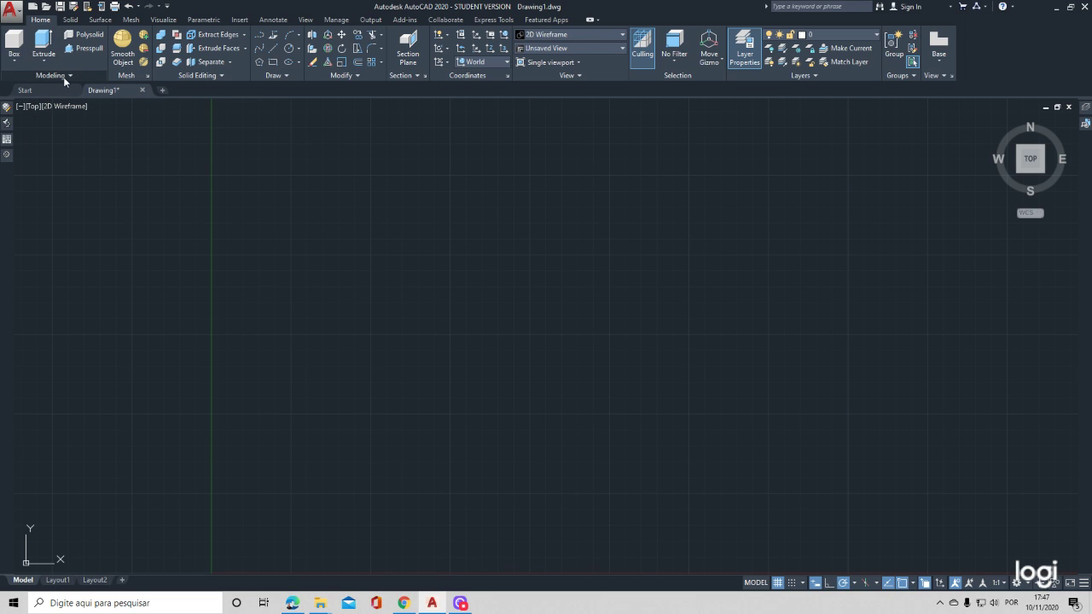
{"action": "left_click", "coordinate": [13, 63]}
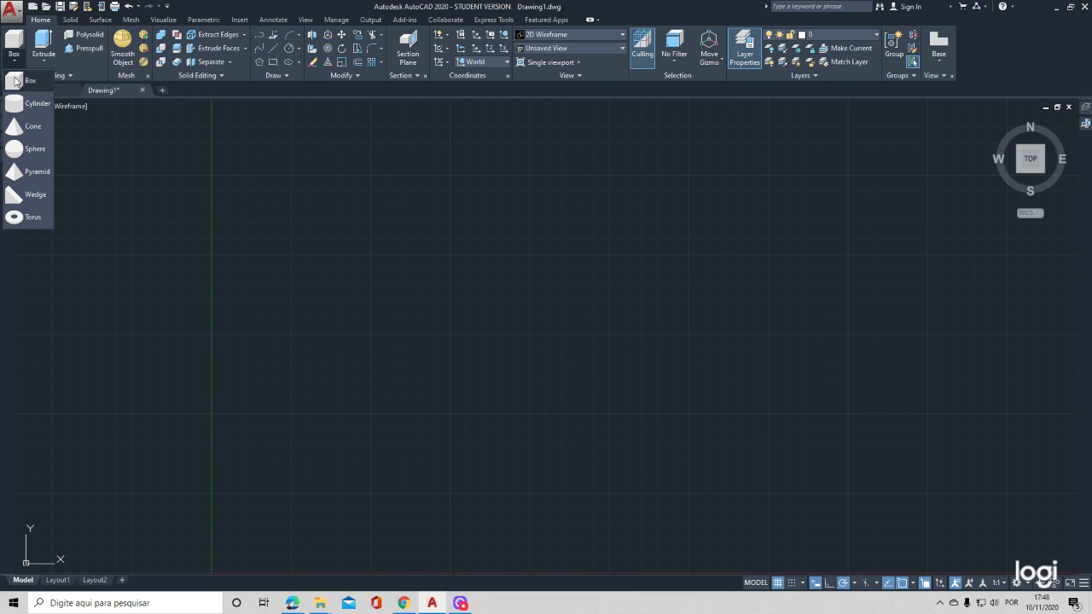
{"action": "left_click", "coordinate": [561, 323]}
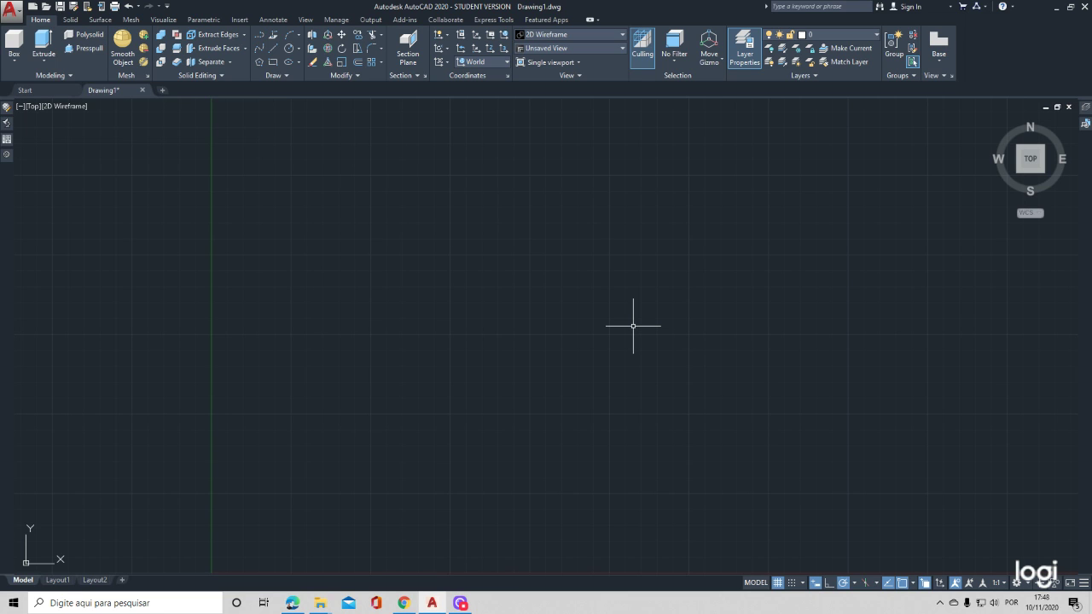
- Draw a horizontal line 5 units long in the middle of the drawing area
{"action": "type", "text": "l"}
{"action": "key", "text": "Return"}
{"action": "left_click", "coordinate": [457, 337]}
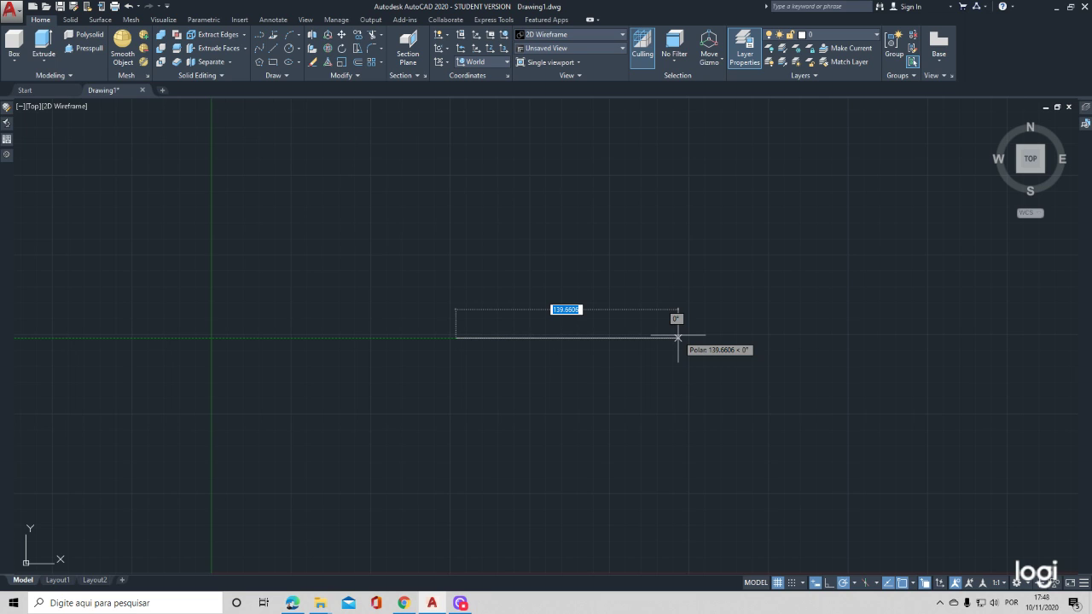
{"action": "type", "text": "5"}
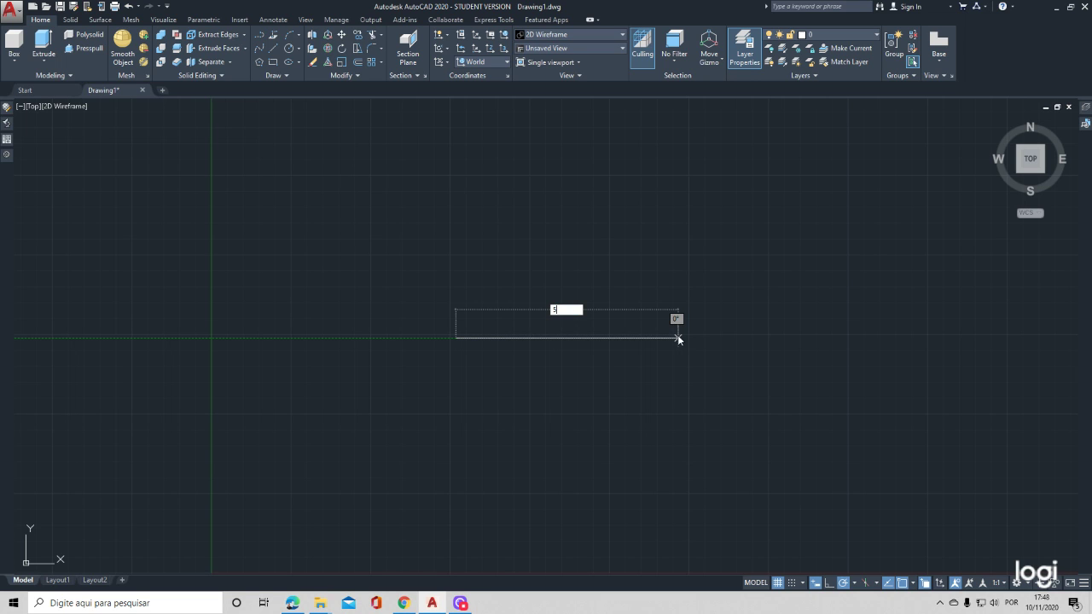
{"action": "key", "text": "Return"}
{"action": "key", "text": "Return"}
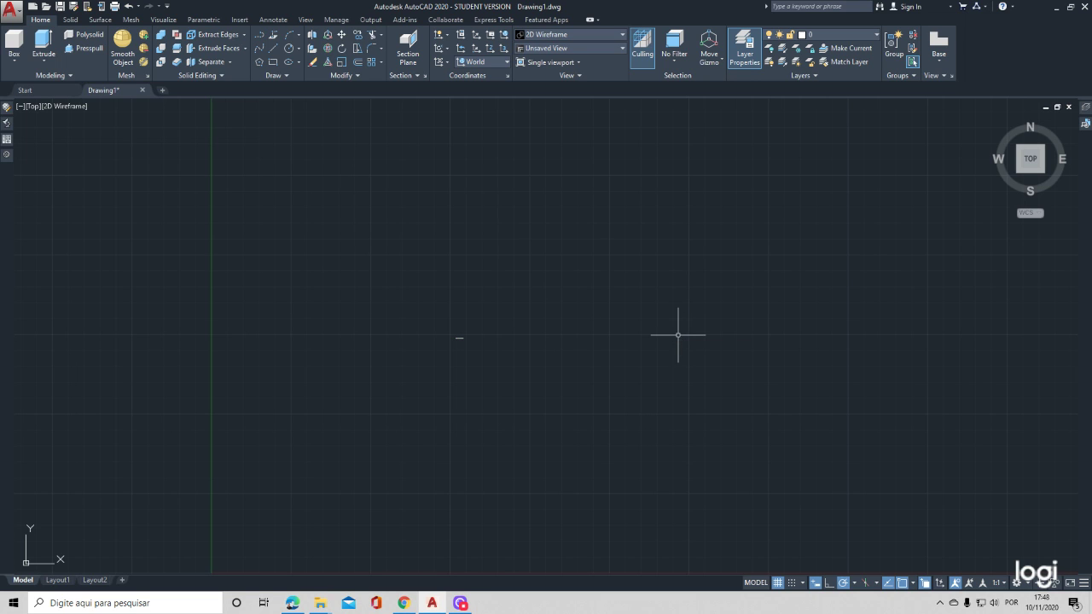
- Split the model space into two side-by-side viewports using the Two: Vertical configuration
{"action": "scroll", "coordinate": [361, 375], "scroll_direction": "up", "scroll_amount": 15}
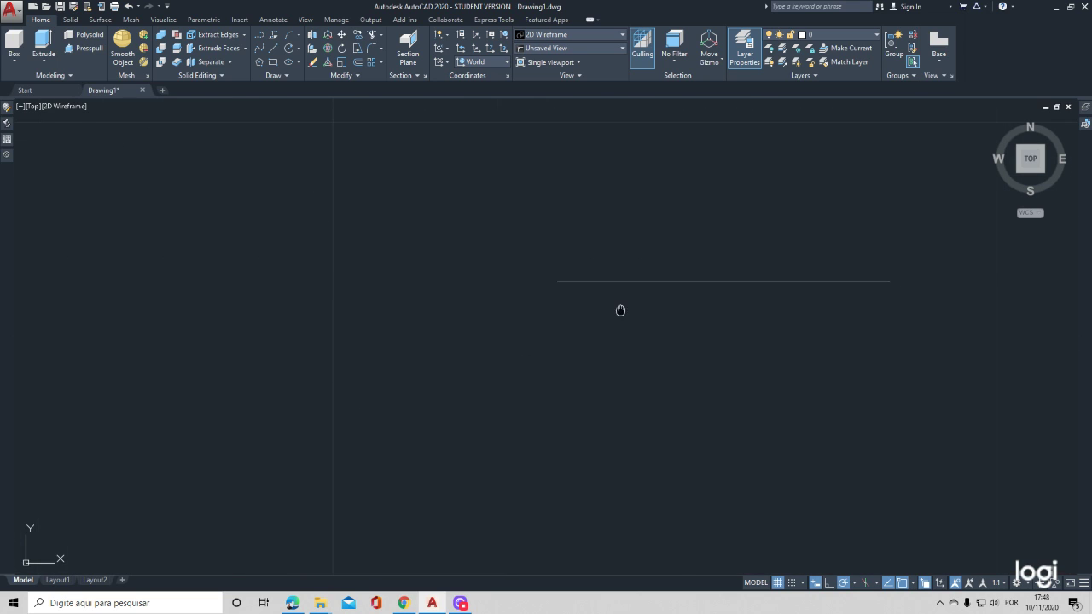
{"action": "middle_click_drag", "start_coordinate": [620, 311], "coordinate": [479, 400]}
{"action": "scroll", "coordinate": [476, 390], "scroll_direction": "down", "scroll_amount": 4}
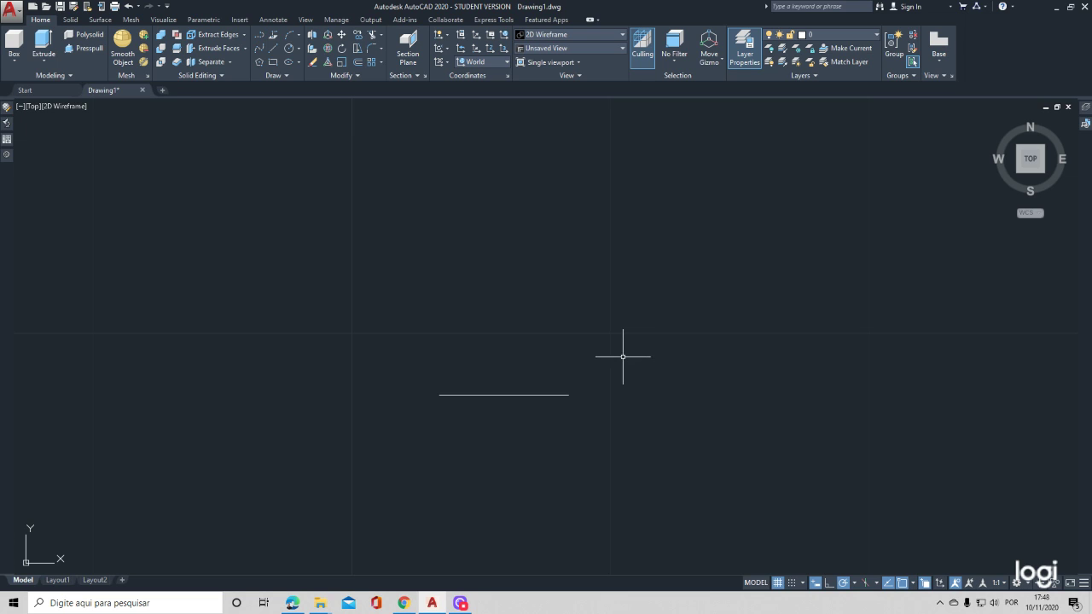
{"action": "middle_click_drag", "start_coordinate": [624, 358], "coordinate": [494, 366]}
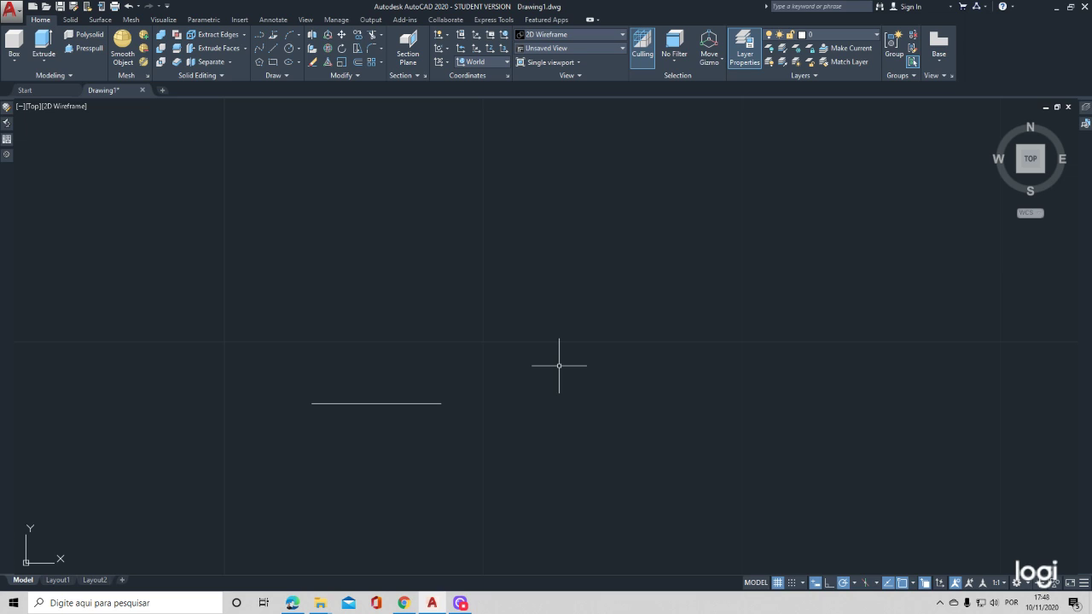
{"action": "type", "text": "V"}
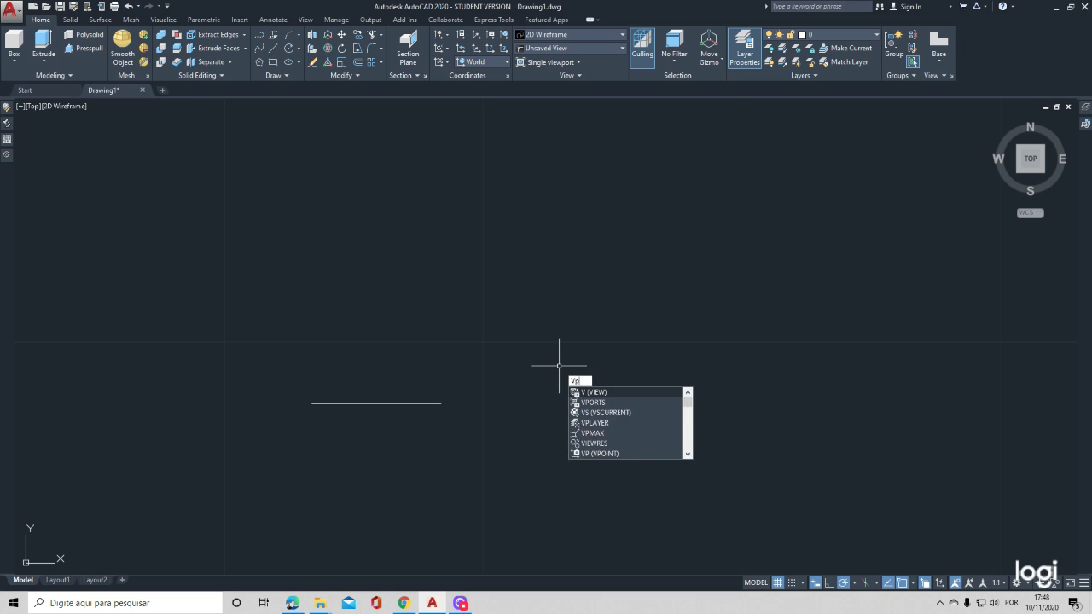
{"action": "type", "text": "PORTS"}
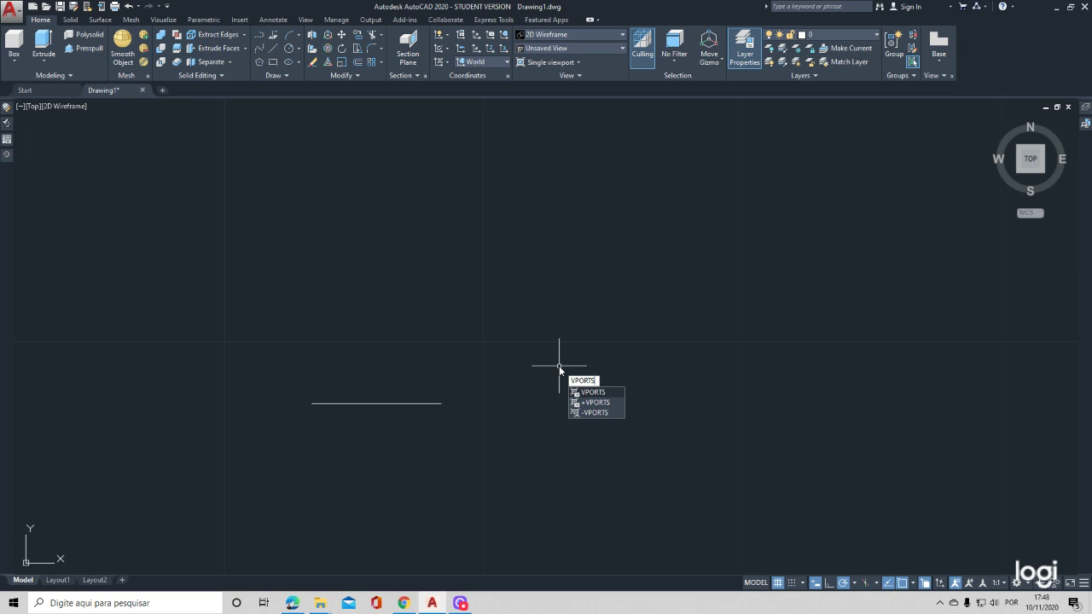
{"action": "key", "text": "Return"}
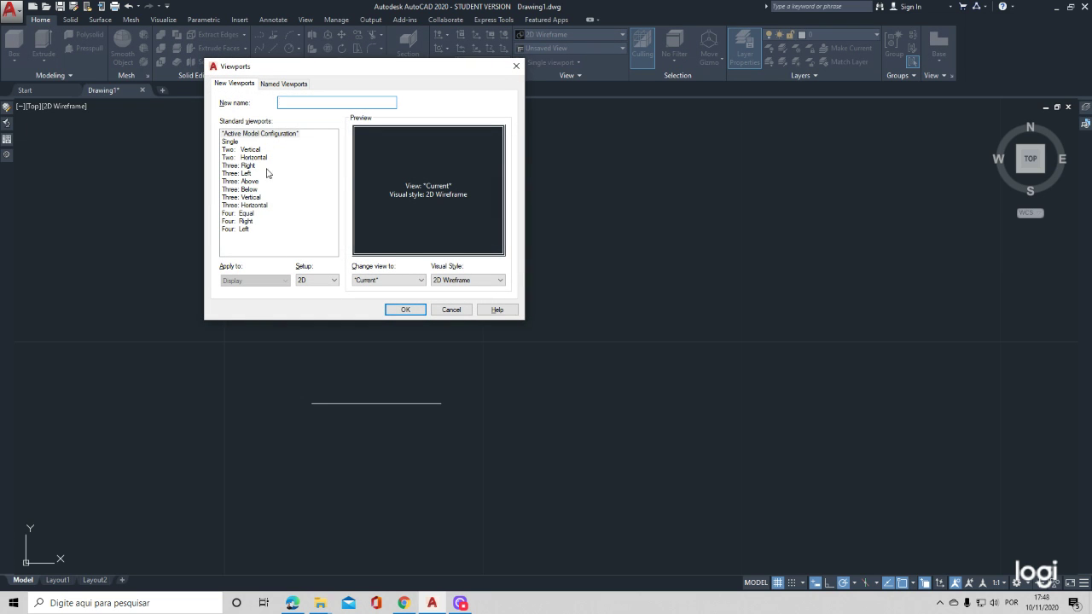
{"action": "left_click", "coordinate": [233, 142]}
{"action": "left_click", "coordinate": [248, 150]}
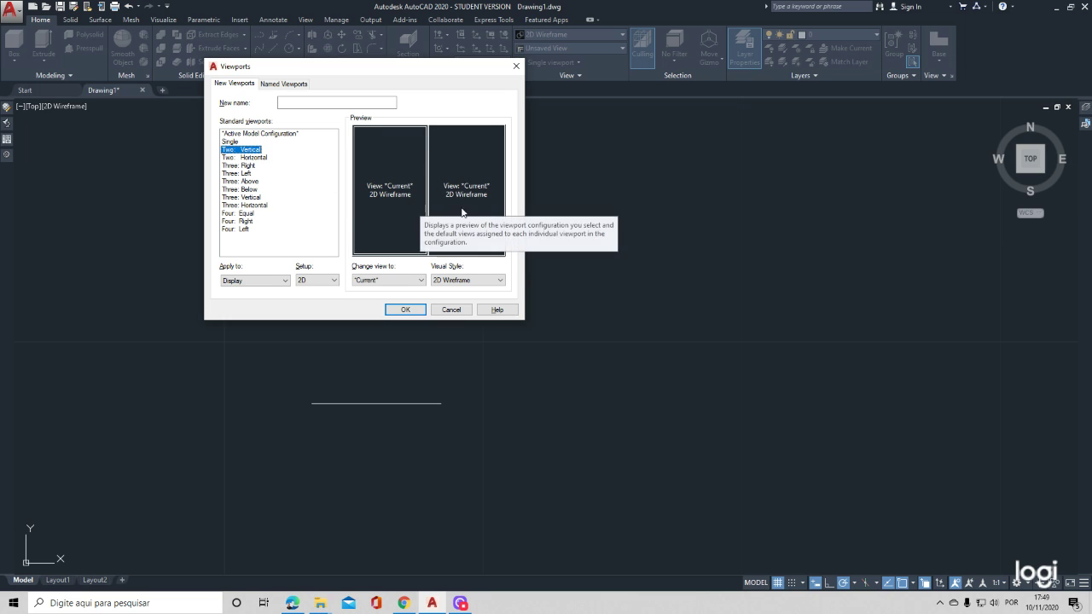
{"action": "left_click", "coordinate": [404, 309]}
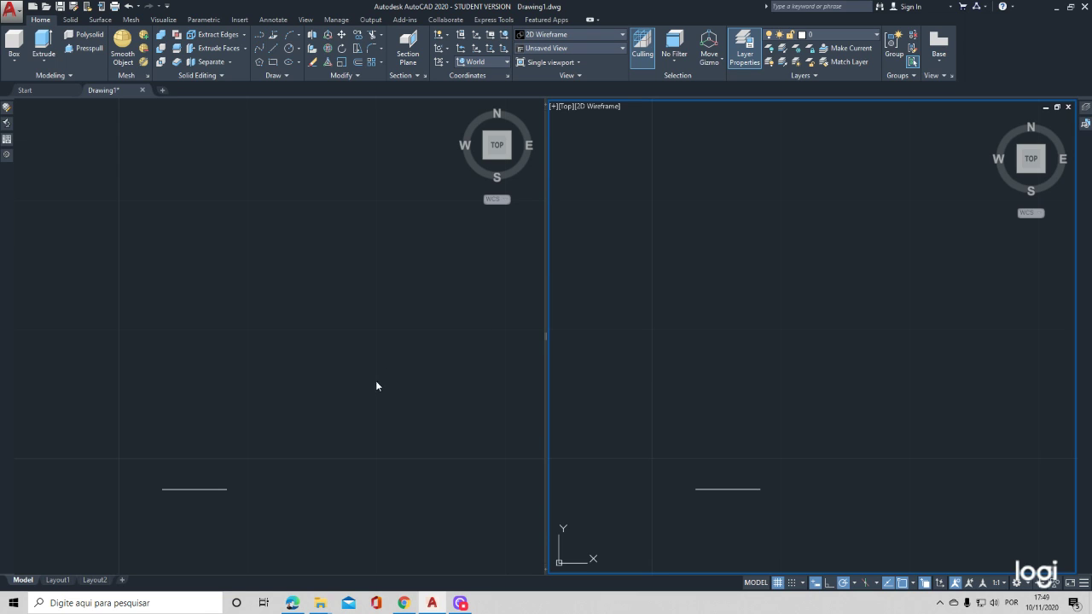
- Examine the line in each of the two viewports, comparing how their views zoom and pan independently
{"action": "left_click", "coordinate": [244, 414]}
{"action": "scroll", "coordinate": [213, 435], "scroll_direction": "up", "scroll_amount": 4}
{"action": "middle_click_drag", "start_coordinate": [191, 455], "coordinate": [299, 382]}
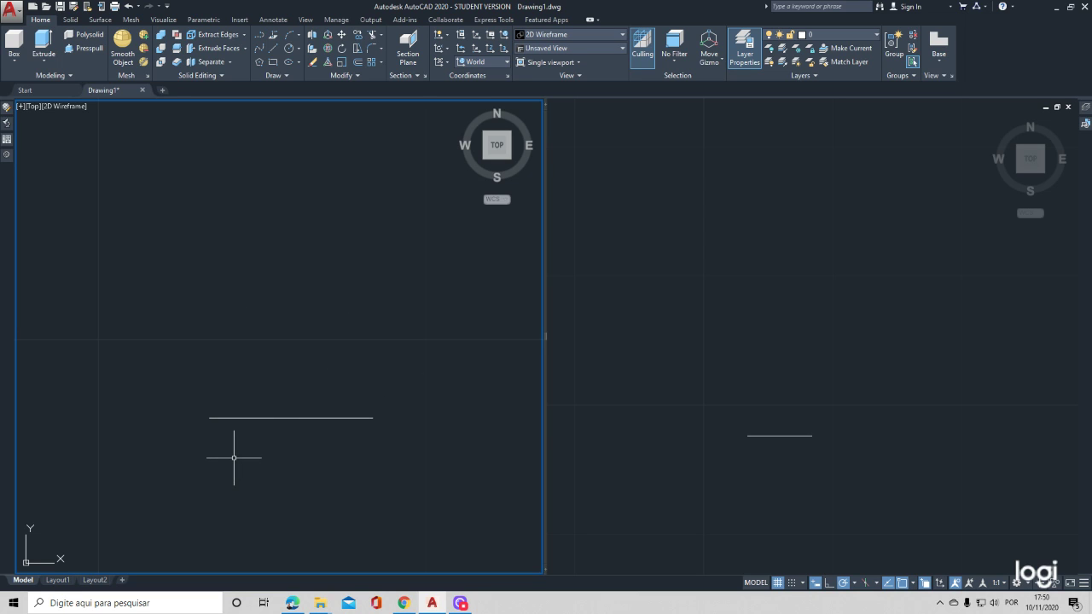
{"action": "left_click", "coordinate": [689, 372]}
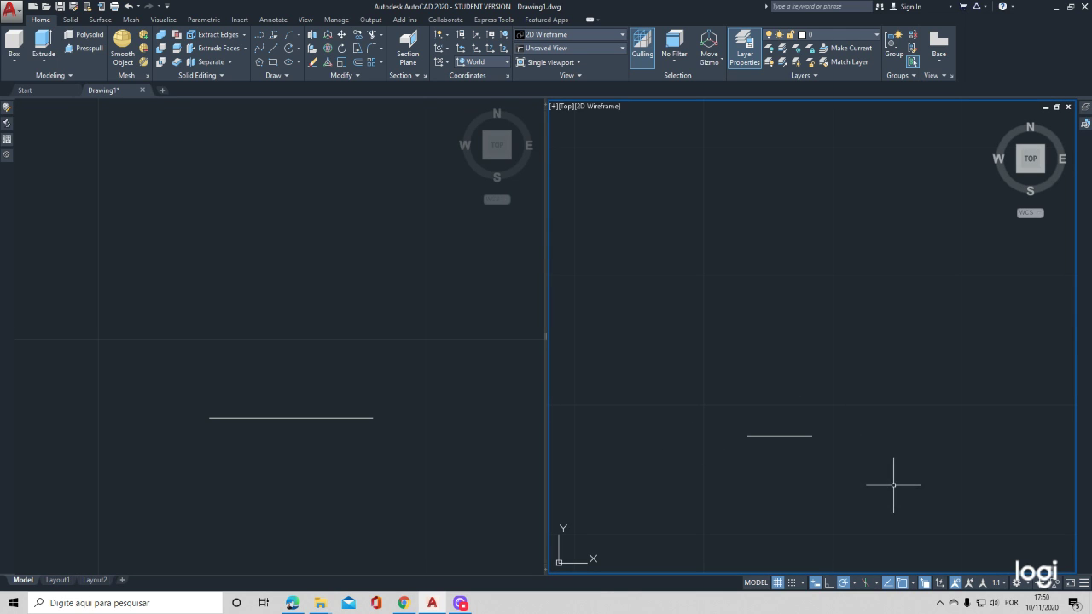
{"action": "left_click", "coordinate": [314, 359]}
{"action": "left_click", "coordinate": [644, 357]}
{"action": "scroll", "coordinate": [780, 444], "scroll_direction": "up", "scroll_amount": 5}
{"action": "scroll", "coordinate": [775, 438], "scroll_direction": "down", "scroll_amount": 5}
{"action": "scroll", "coordinate": [780, 446], "scroll_direction": "up", "scroll_amount": 6}
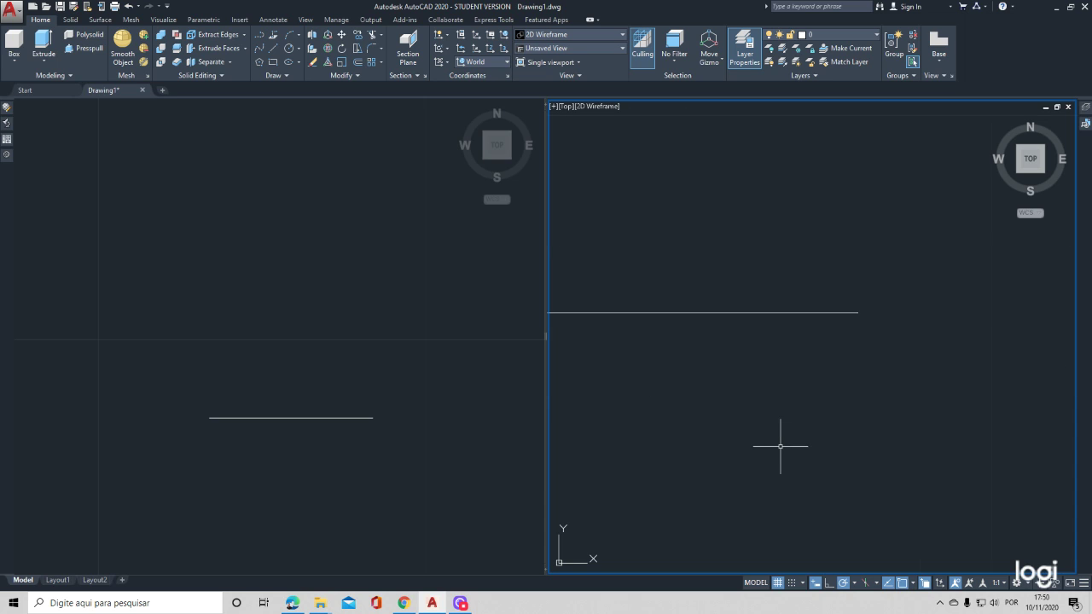
{"action": "scroll", "coordinate": [780, 441], "scroll_direction": "down", "scroll_amount": 5}
{"action": "scroll", "coordinate": [780, 441], "scroll_direction": "up", "scroll_amount": 5}
{"action": "middle_click_drag", "start_coordinate": [743, 441], "coordinate": [917, 438]}
- Switch the left viewport to the SE Isometric view of the line
{"action": "left_click", "coordinate": [325, 362]}
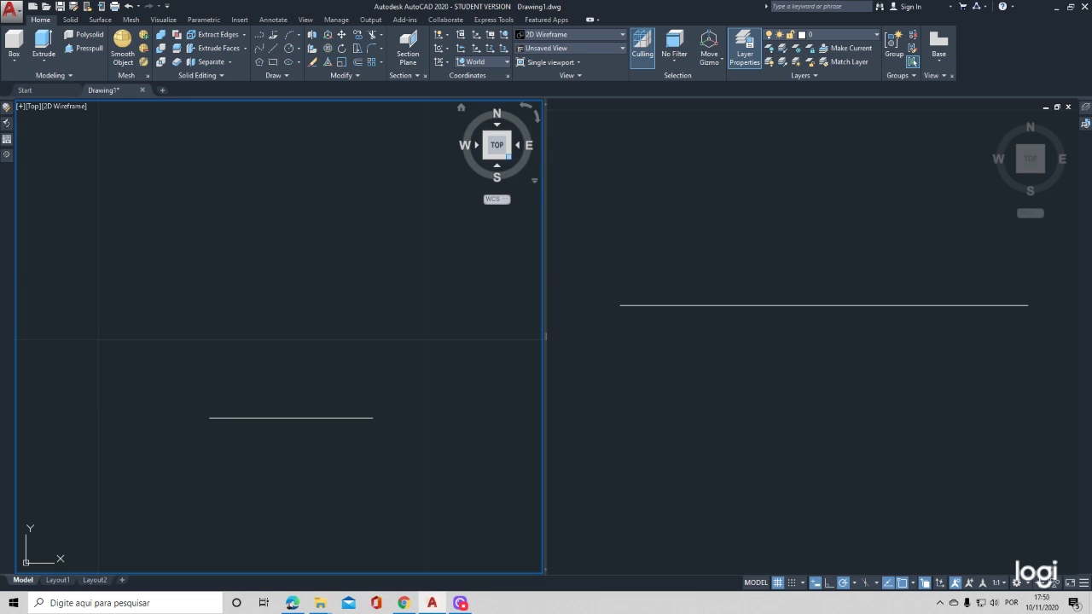
{"action": "left_click", "coordinate": [509, 158]}
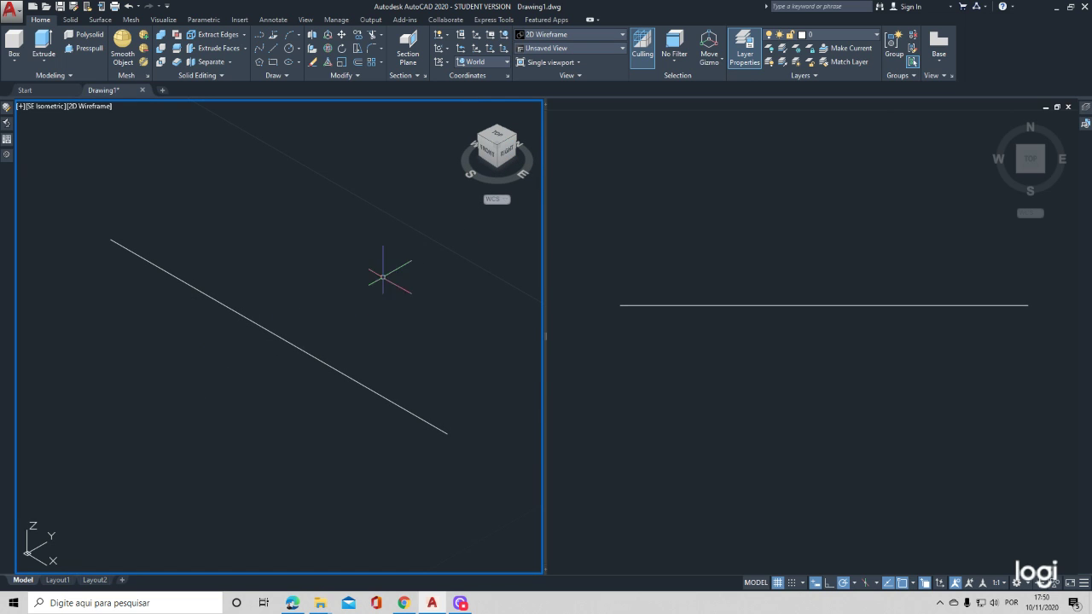
{"action": "scroll", "coordinate": [239, 337], "scroll_direction": "down", "scroll_amount": 5}
{"action": "middle_click_drag", "start_coordinate": [239, 337], "coordinate": [162, 380]}
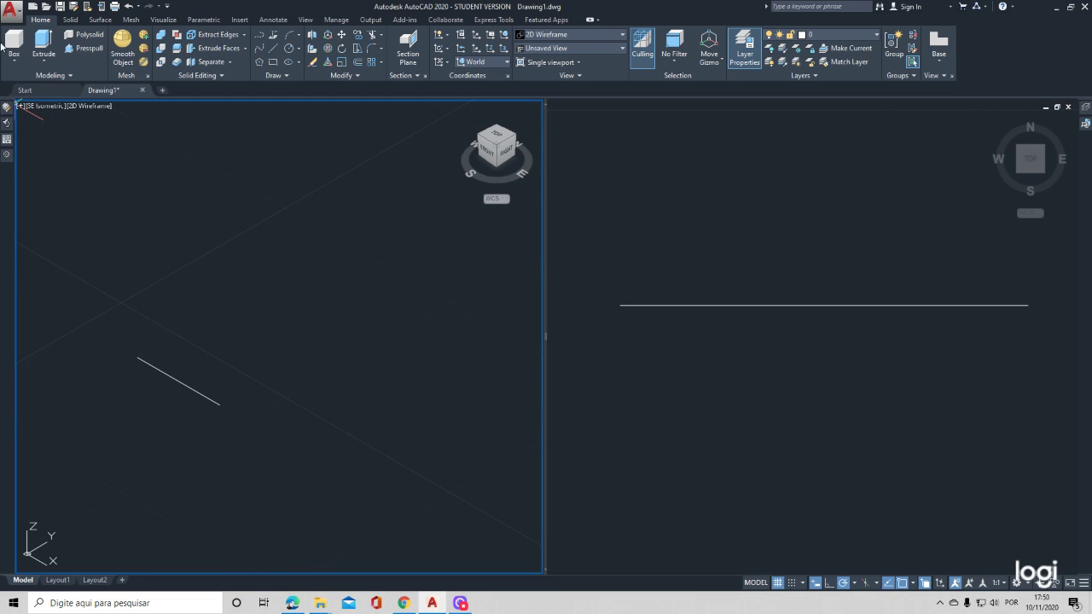
- Draw a box 1 × 1 × 1 unit beside the line in the SE Isometric viewport
{"action": "left_click", "coordinate": [716, 359]}
{"action": "scroll", "coordinate": [716, 359], "scroll_direction": "down", "scroll_amount": 4}
{"action": "middle_click_drag", "start_coordinate": [716, 359], "coordinate": [738, 459]}
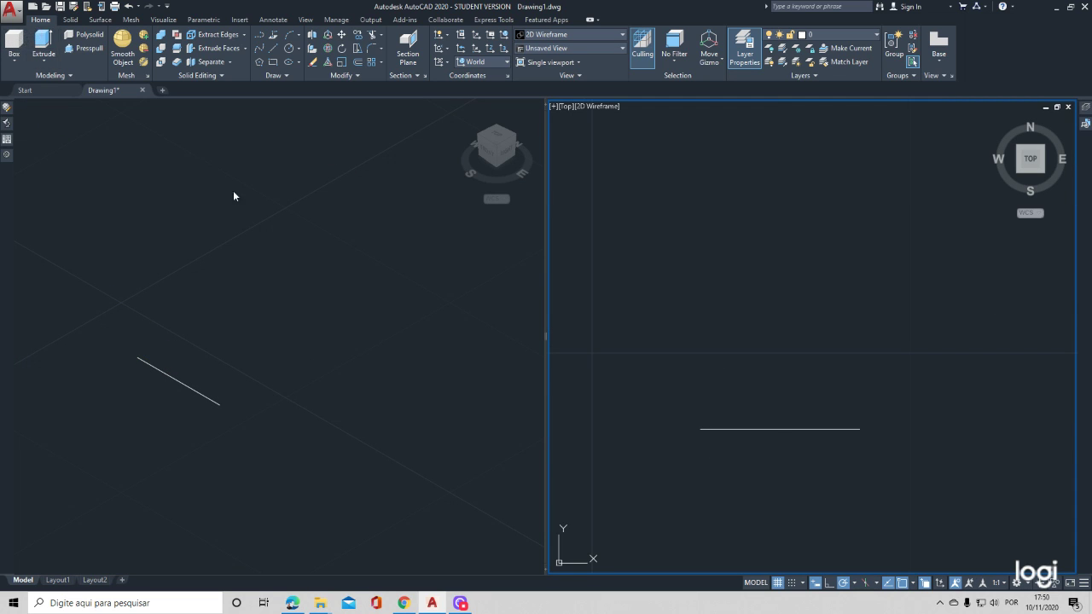
{"action": "left_click", "coordinate": [207, 334]}
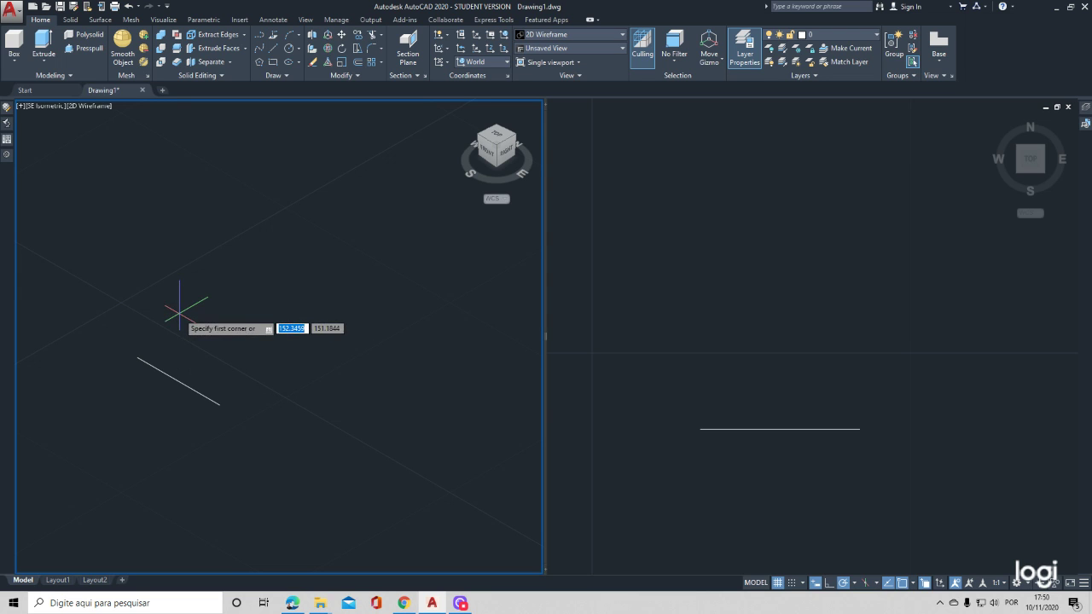
{"action": "left_click", "coordinate": [181, 320]}
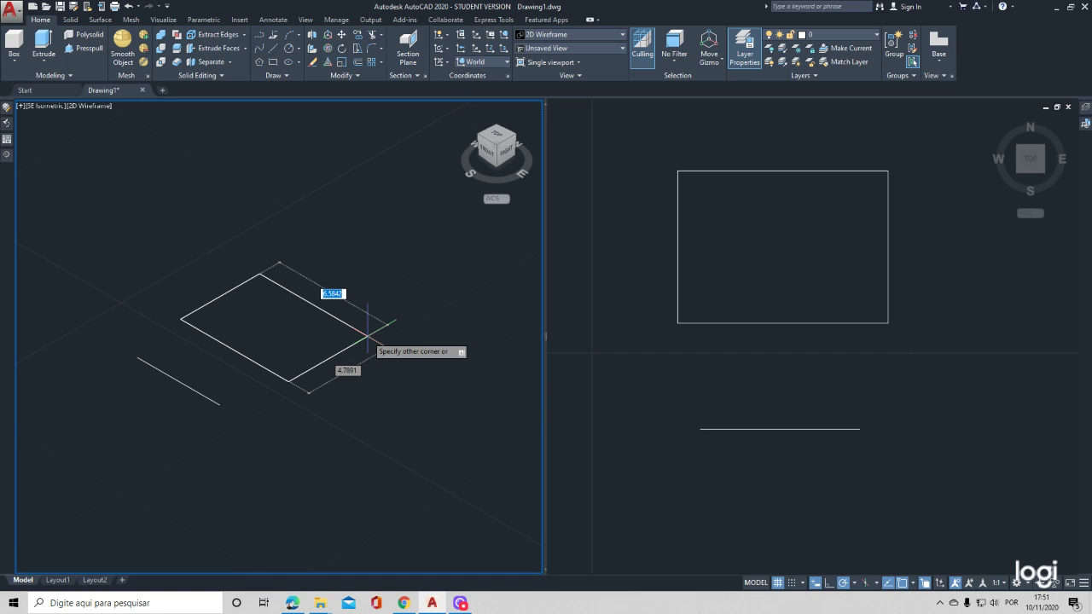
{"action": "type", "text": "1"}
{"action": "key", "text": "Tab"}
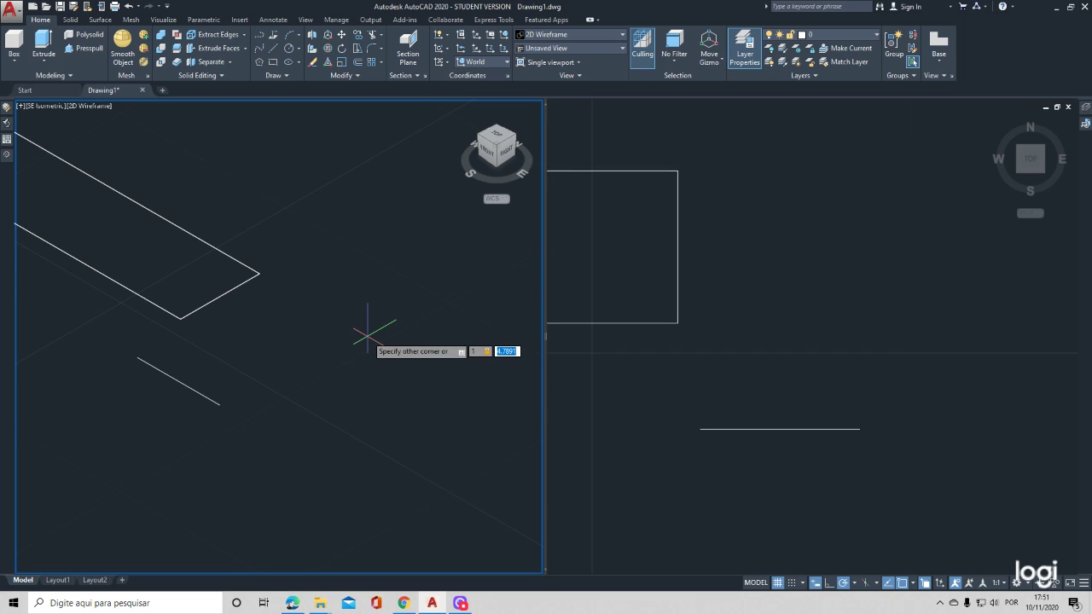
{"action": "type", "text": "1"}
{"action": "key", "text": "Tab"}
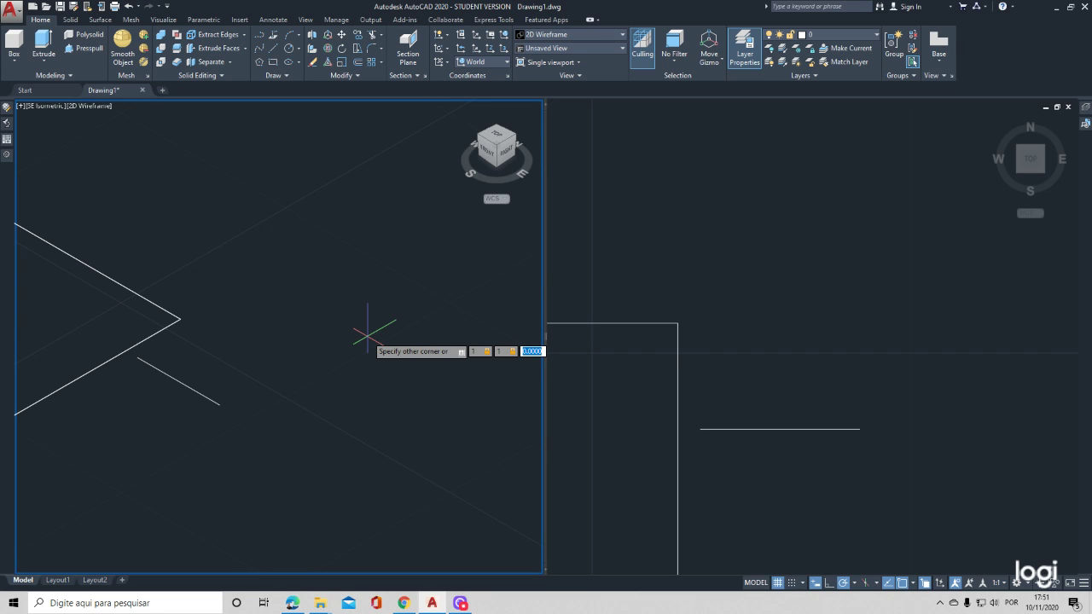
{"action": "type", "text": "1"}
{"action": "key", "text": "Return"}
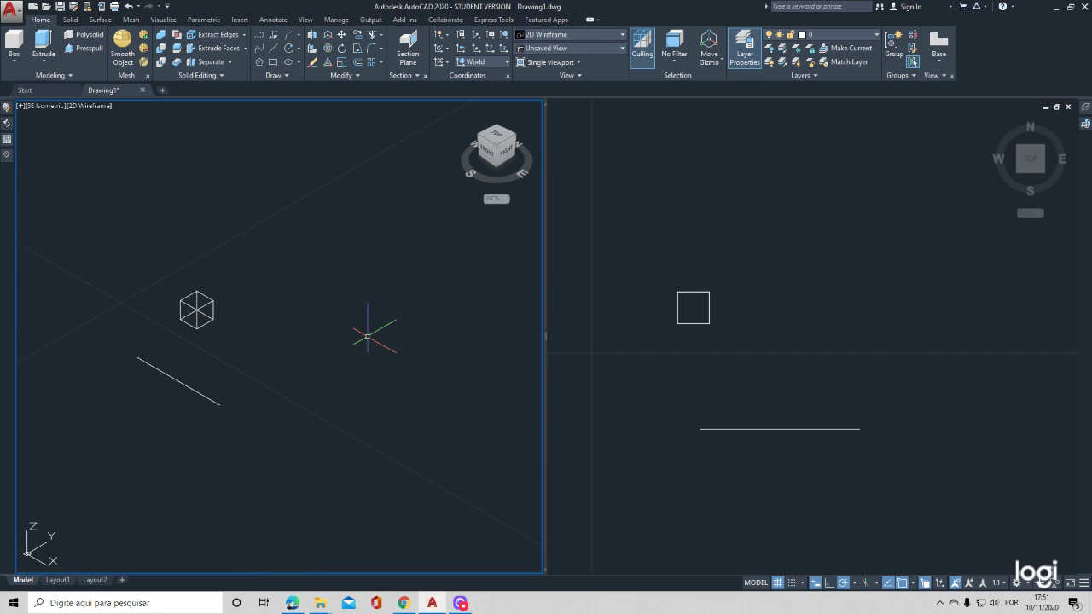
- Examine the box in the left viewport from the top-front edge, Front and SE Isometric views, finishing with a slightly orbited custom view
{"action": "scroll", "coordinate": [202, 311], "scroll_direction": "up", "scroll_amount": 5}
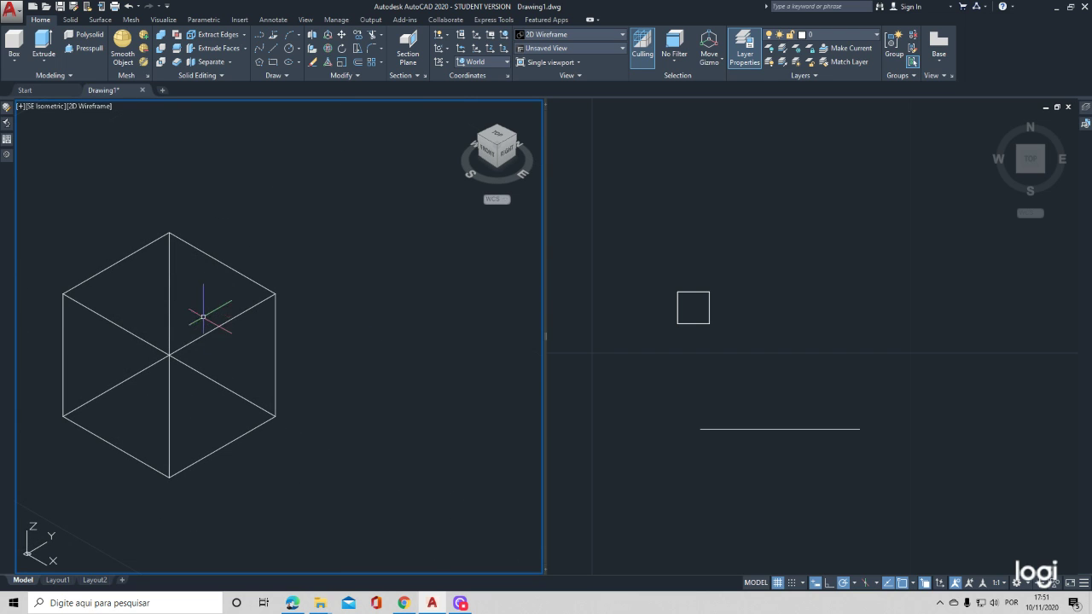
{"action": "scroll", "coordinate": [219, 361], "scroll_direction": "down", "scroll_amount": 3}
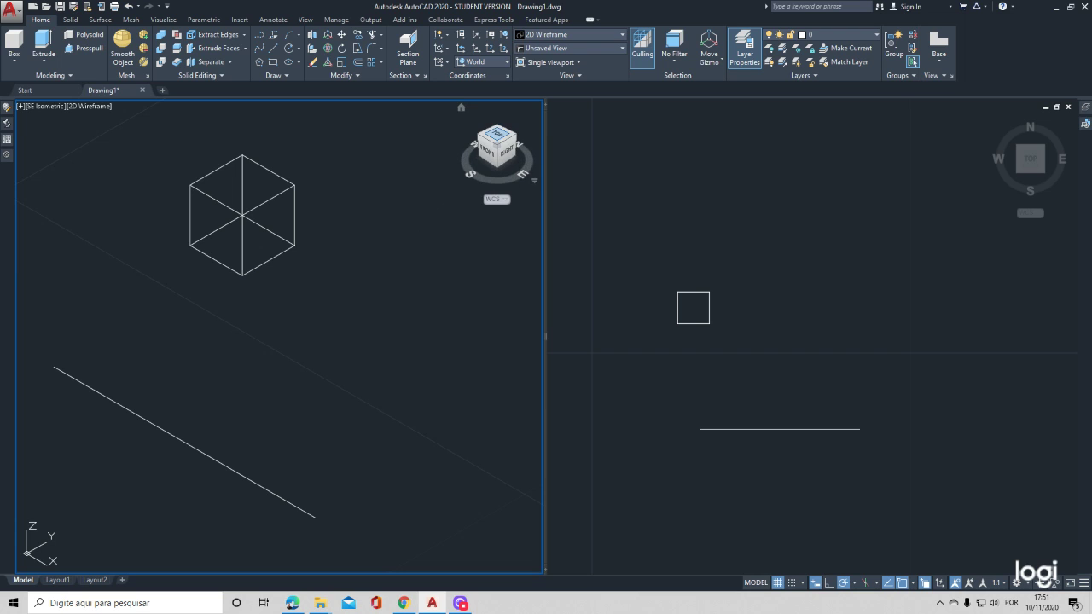
{"action": "left_click", "coordinate": [490, 142]}
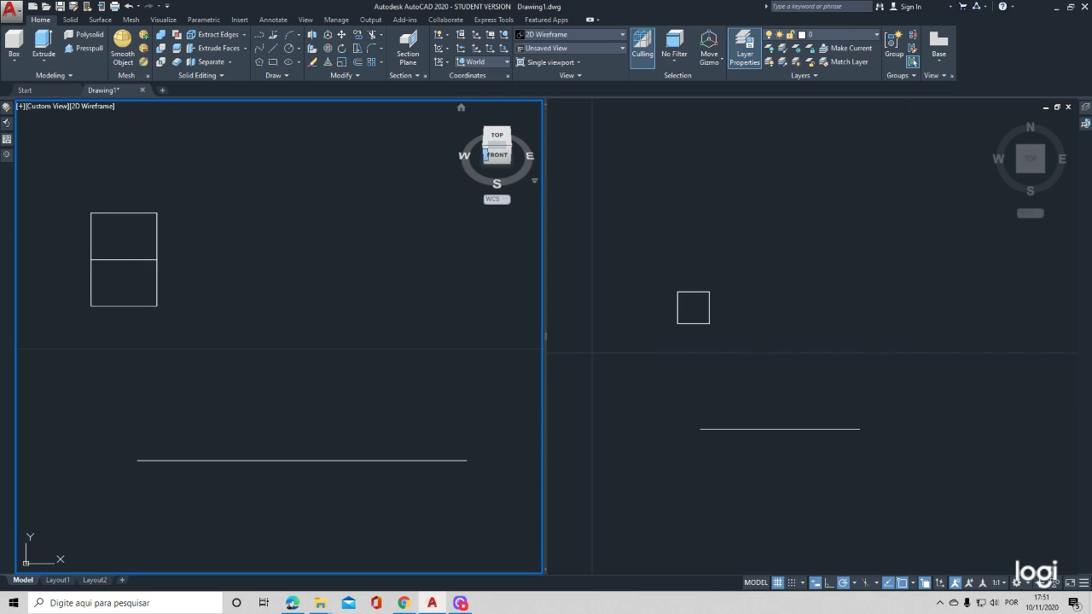
{"action": "left_click", "coordinate": [493, 156]}
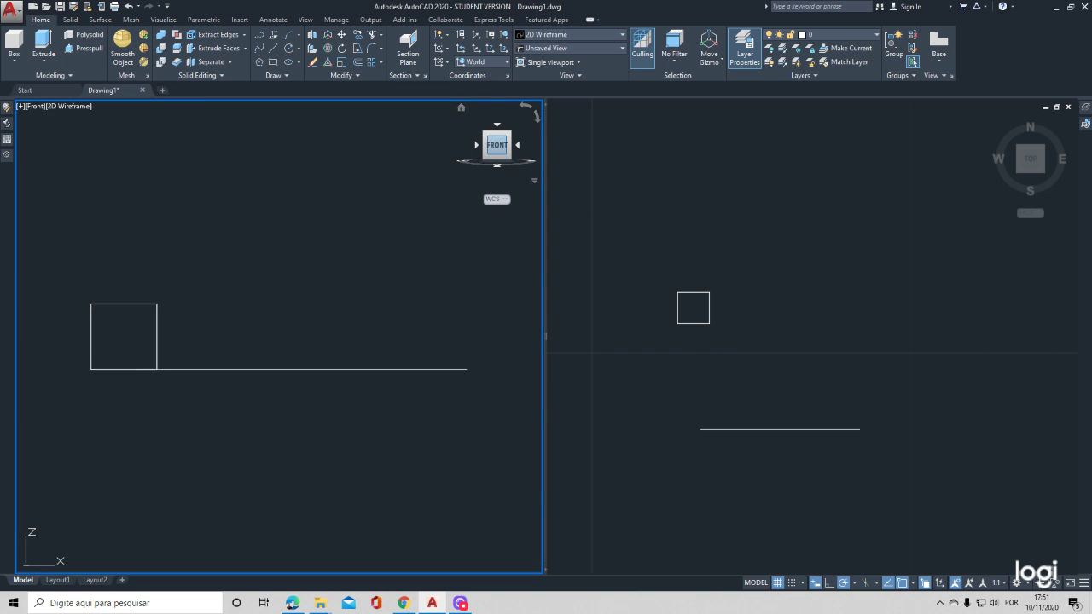
{"action": "left_click", "coordinate": [497, 136]}
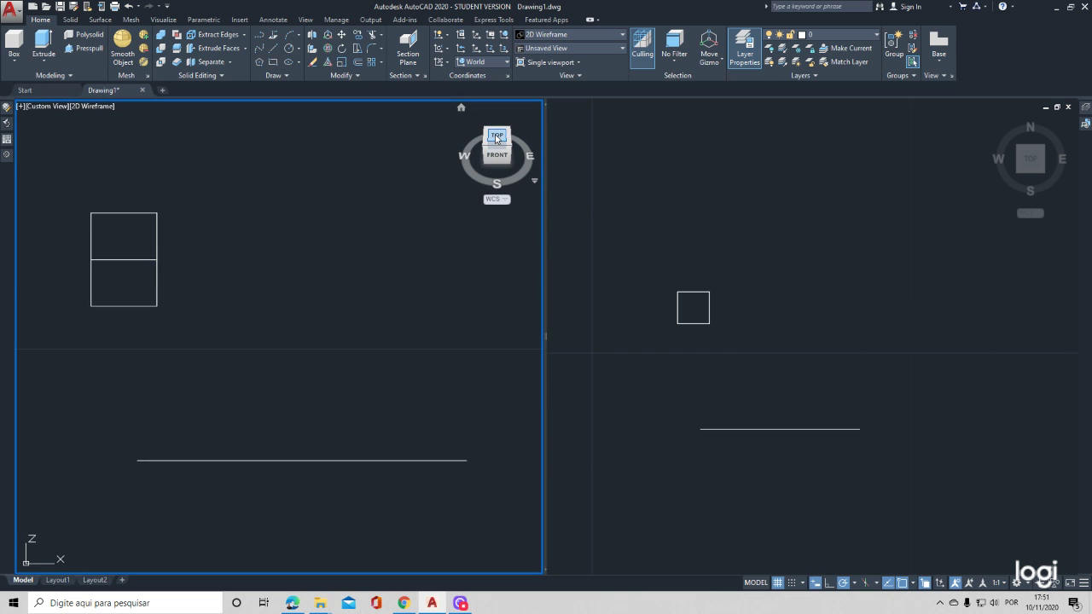
{"action": "left_click", "coordinate": [510, 145]}
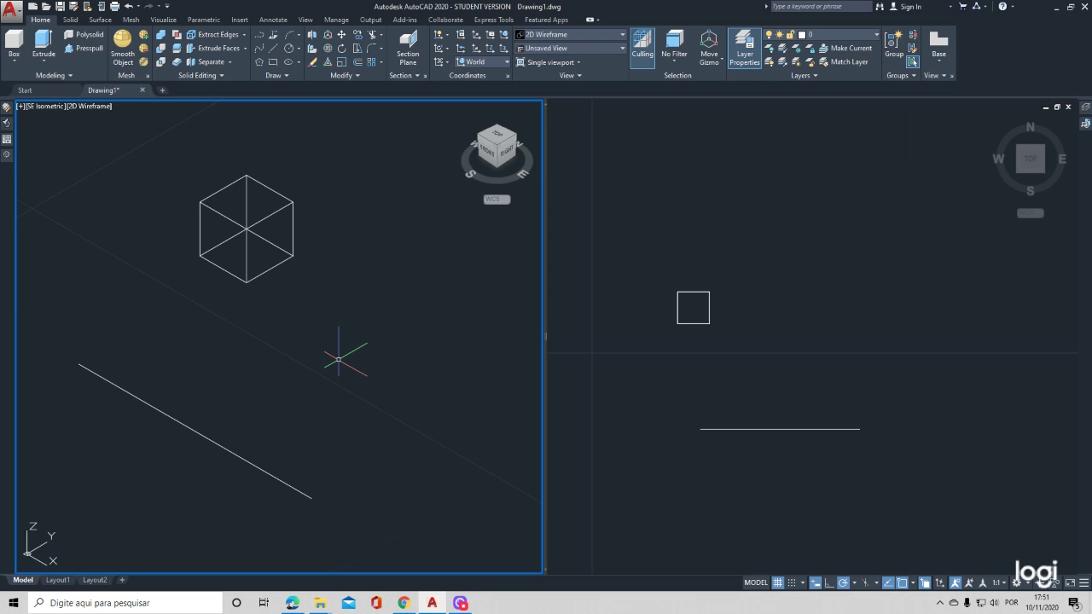
{"action": "mouse_move", "coordinate": [339, 360]}
{"action": "middle_mouse_down", "text": "shift"}
{"action": "mouse_move", "coordinate": [383, 353]}
{"action": "mouse_move", "coordinate": [413, 328]}
{"action": "mouse_move", "coordinate": [404, 344]}
{"action": "mouse_move", "coordinate": [332, 364]}
{"action": "mouse_move", "coordinate": [273, 358]}
{"action": "mouse_move", "coordinate": [247, 331]}
{"action": "mouse_move", "coordinate": [239, 268]}
{"action": "mouse_move", "coordinate": [230, 300]}
{"action": "mouse_move", "coordinate": [246, 348]}
{"action": "mouse_move", "coordinate": [351, 380]}
{"action": "mouse_move", "coordinate": [397, 376]}
{"action": "mouse_move", "coordinate": [430, 355]}
{"action": "mouse_move", "coordinate": [410, 370]}
{"action": "mouse_move", "coordinate": [293, 366]}
{"action": "mouse_move", "coordinate": [396, 365]}
{"action": "mouse_move", "coordinate": [371, 373]}
{"action": "mouse_move", "coordinate": [375, 349]}
{"action": "middle_mouse_up", "text": "shift"}
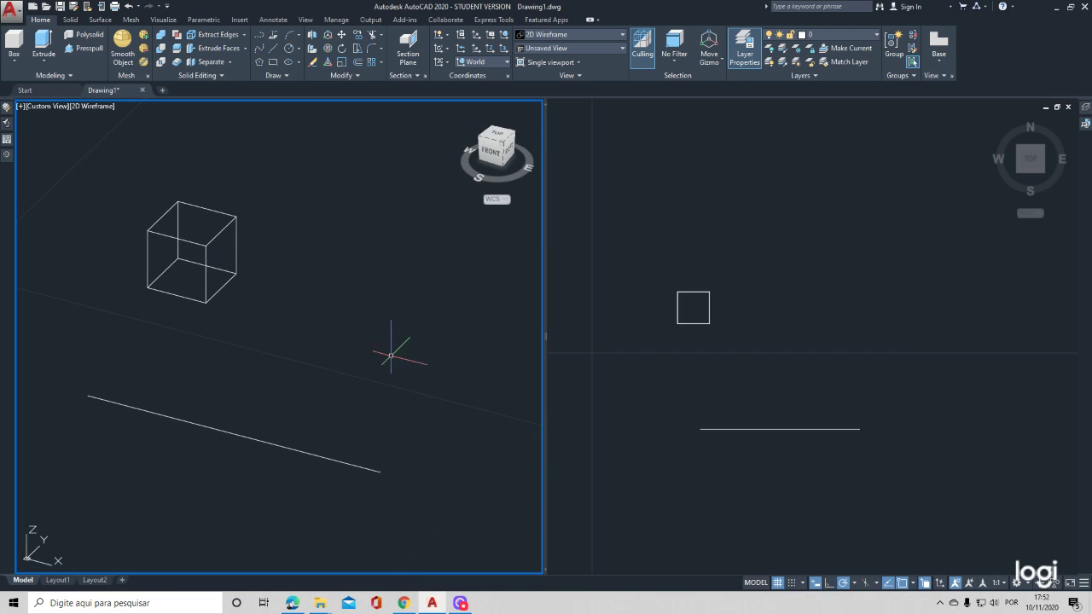
{"action": "key", "text": "ctrl+2"}
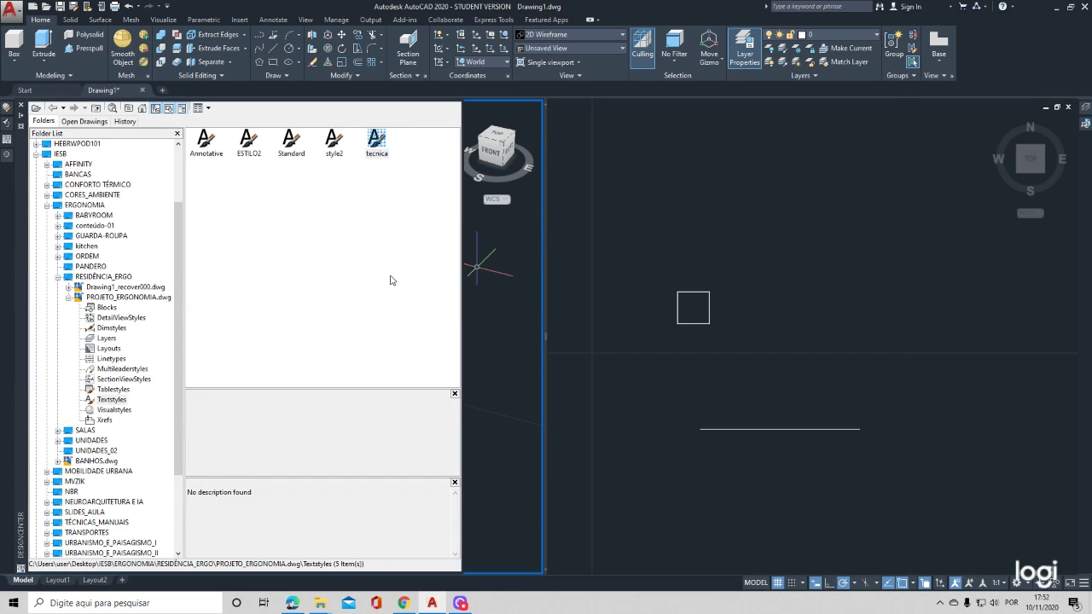
{"action": "key", "text": "ctrl+2"}
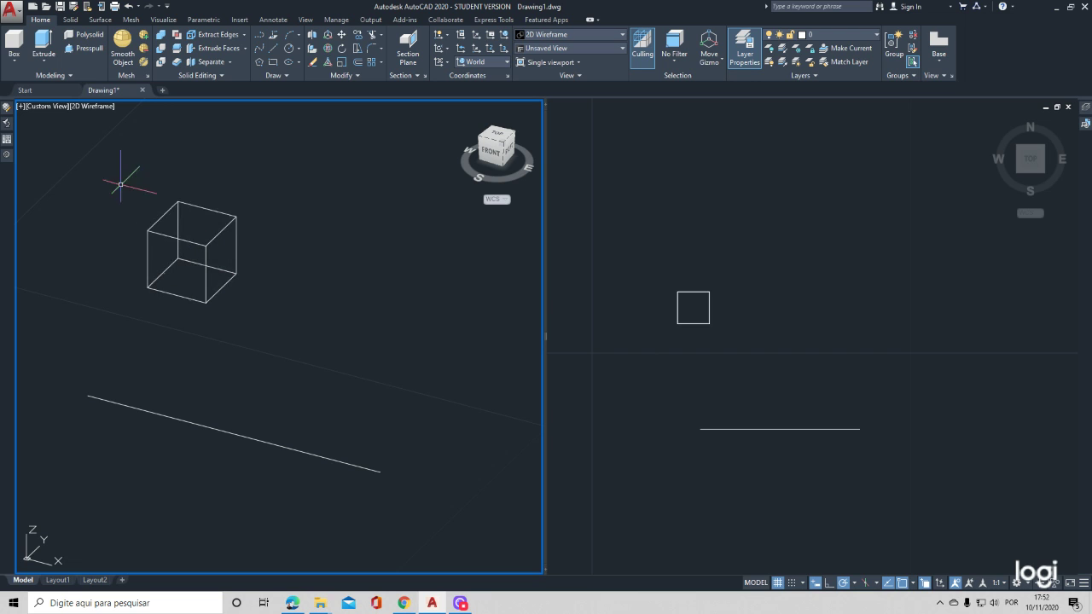
- Draw a long, narrow box about 0.6 units high beside the cube in the left viewport
{"action": "left_click", "coordinate": [14, 42]}
{"action": "left_click", "coordinate": [267, 312]}
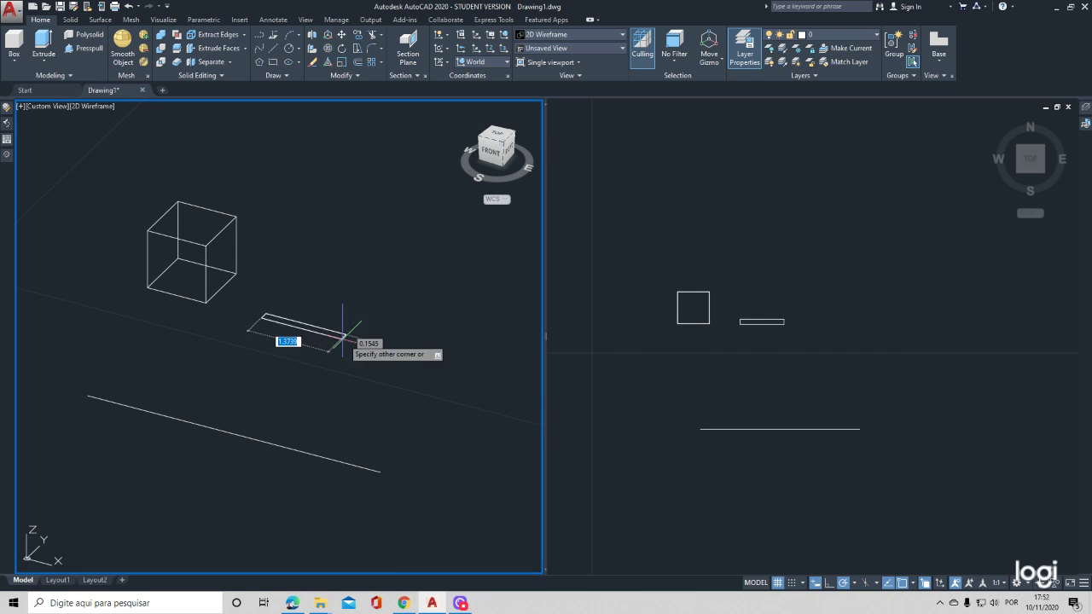
{"action": "left_click", "coordinate": [399, 331]}
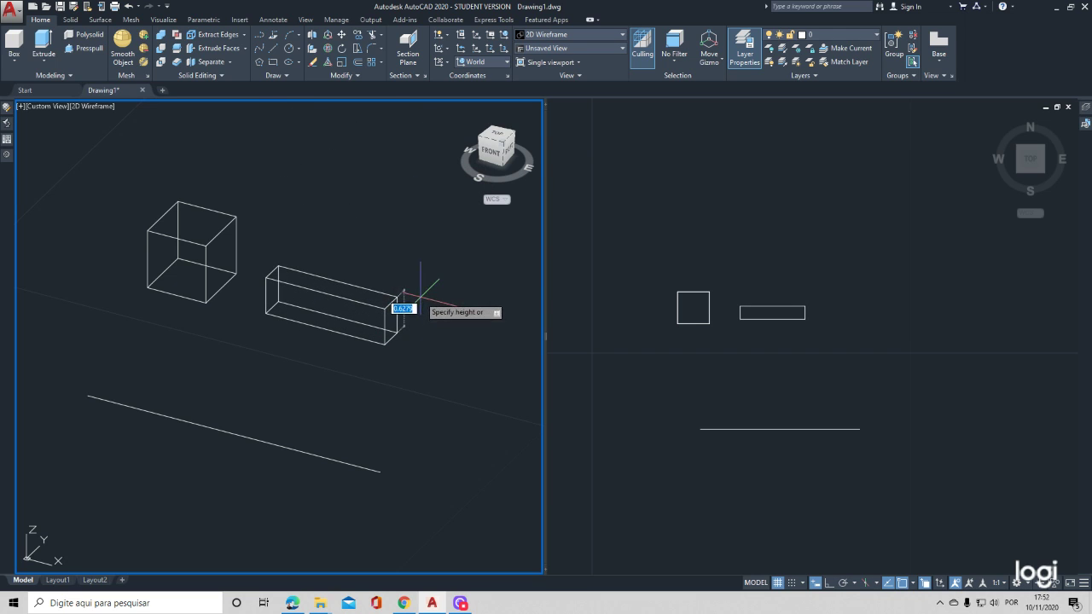
{"action": "left_click", "coordinate": [404, 301]}
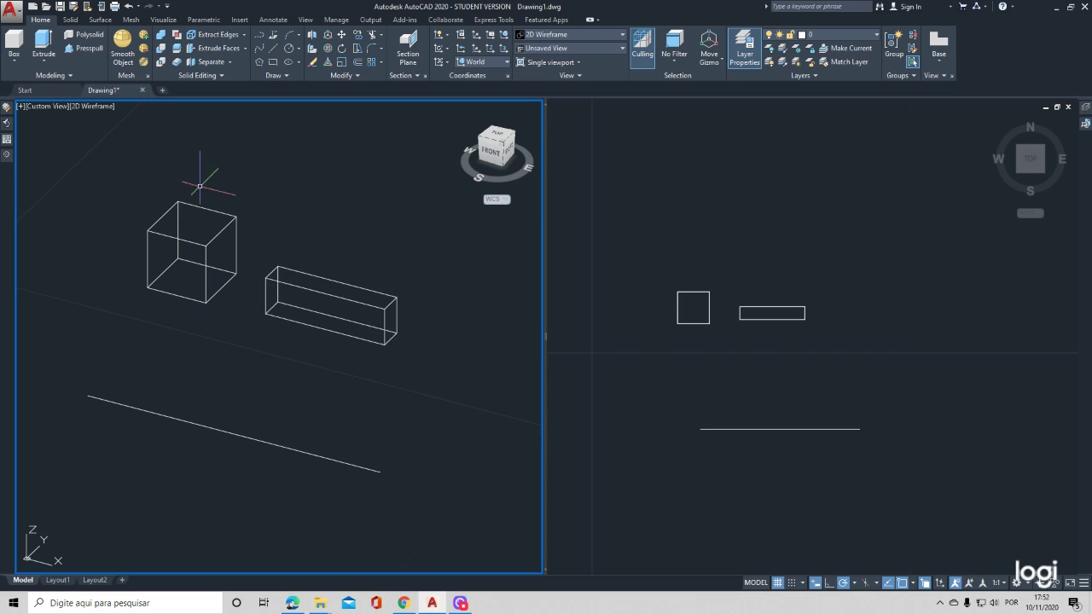
{"action": "left_click", "coordinate": [101, 106]}
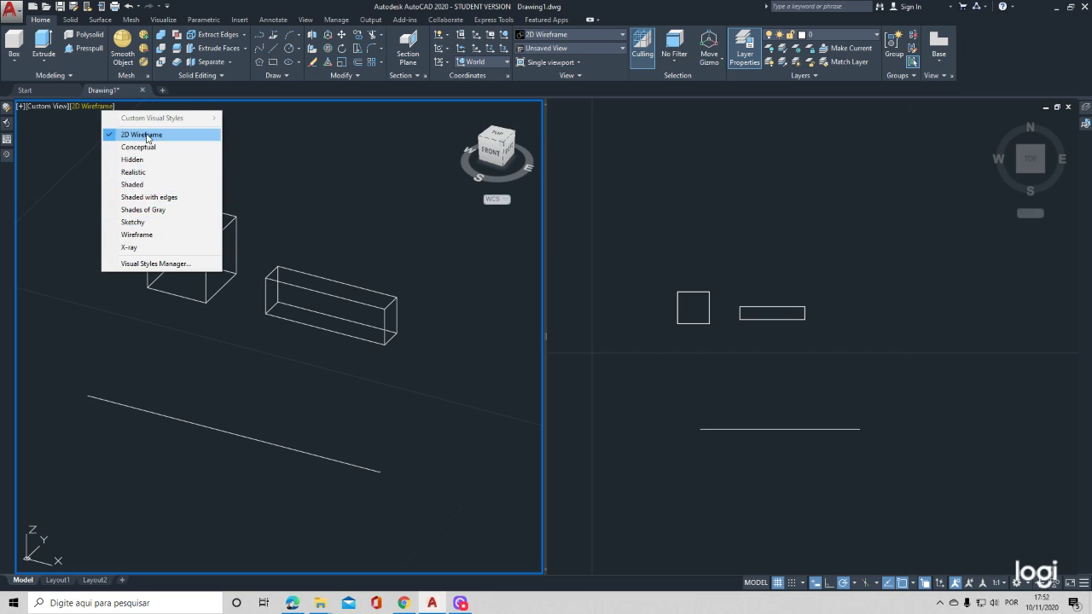
{"action": "left_click", "coordinate": [284, 200]}
{"action": "left_click", "coordinate": [435, 197]}
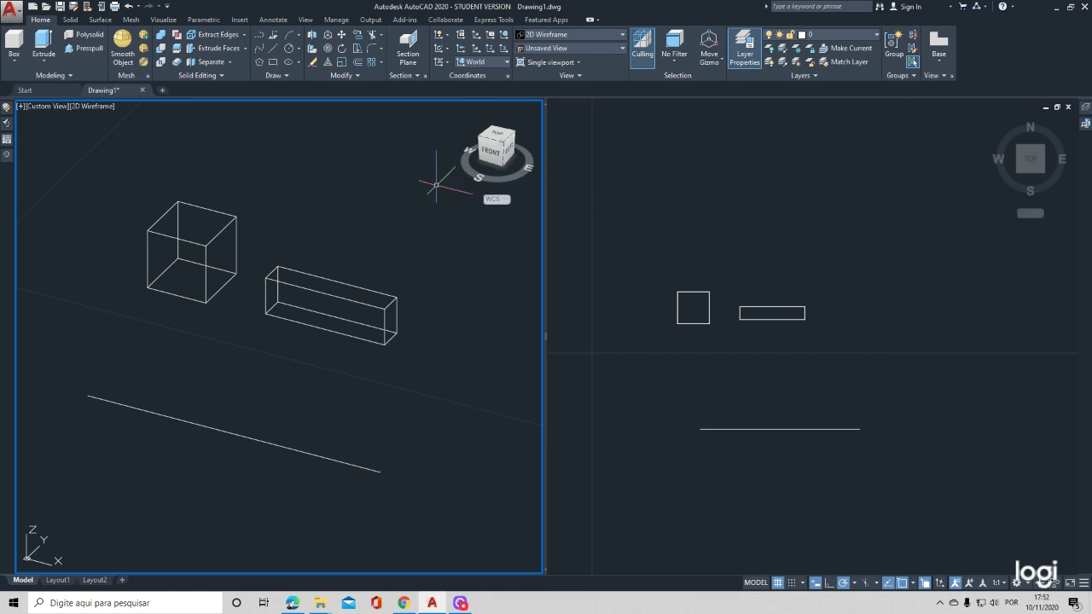
{"action": "left_click", "coordinate": [107, 107]}
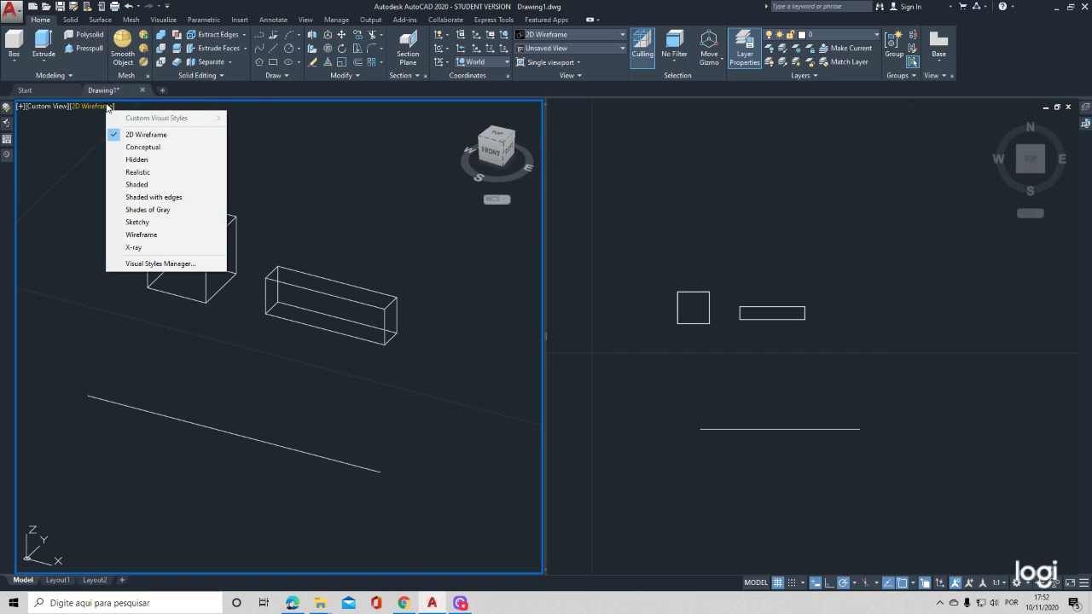
{"action": "left_click", "coordinate": [289, 154]}
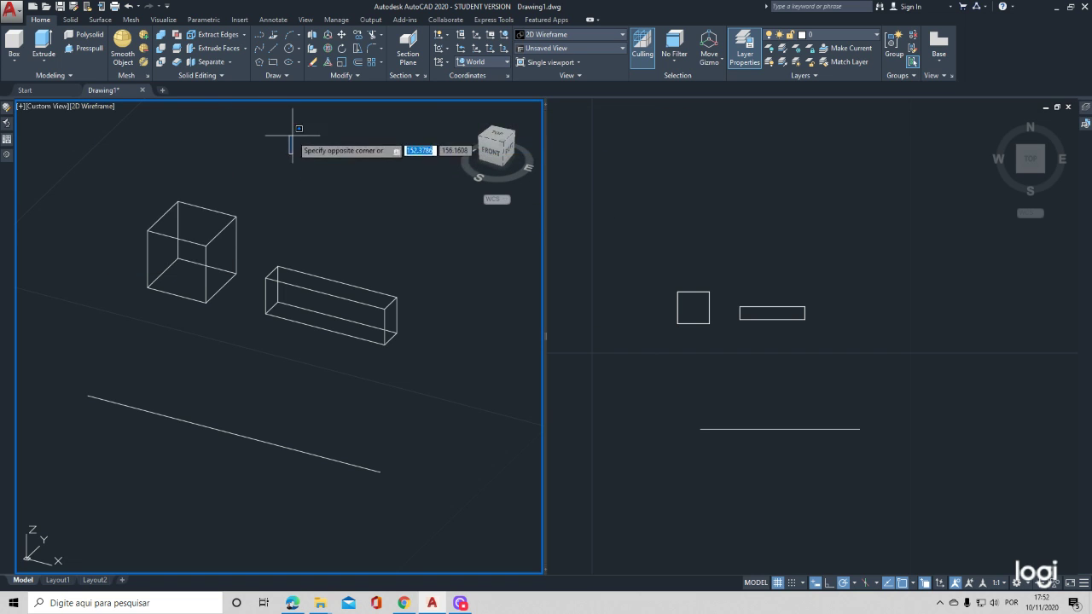
- Show the two boxes in the X-Ray visual style, and return the left viewport to 2D Wireframe
{"action": "left_click", "coordinate": [597, 32]}
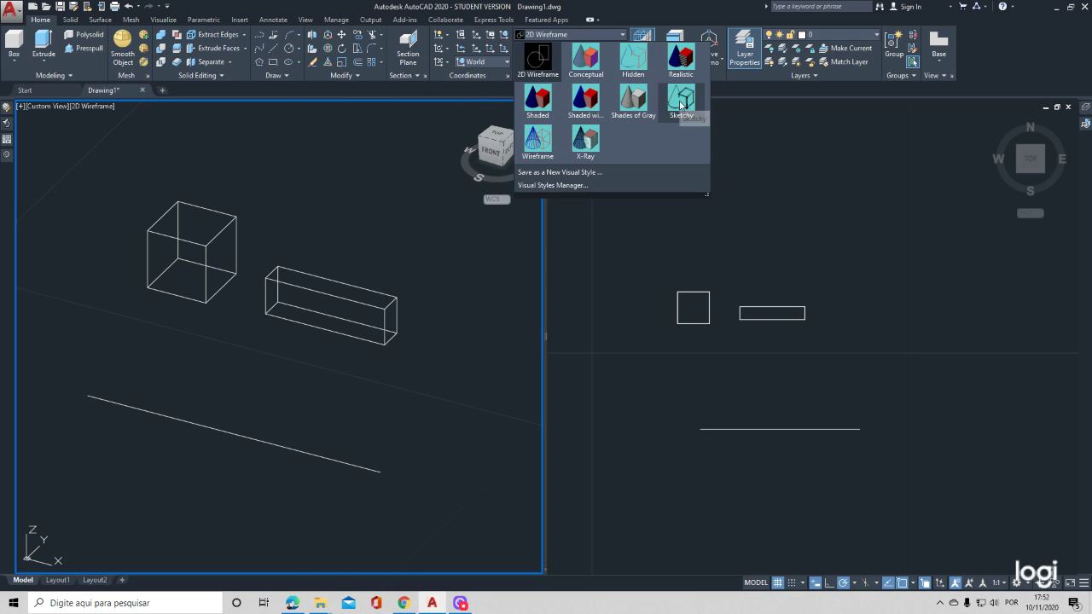
{"action": "left_click", "coordinate": [584, 141]}
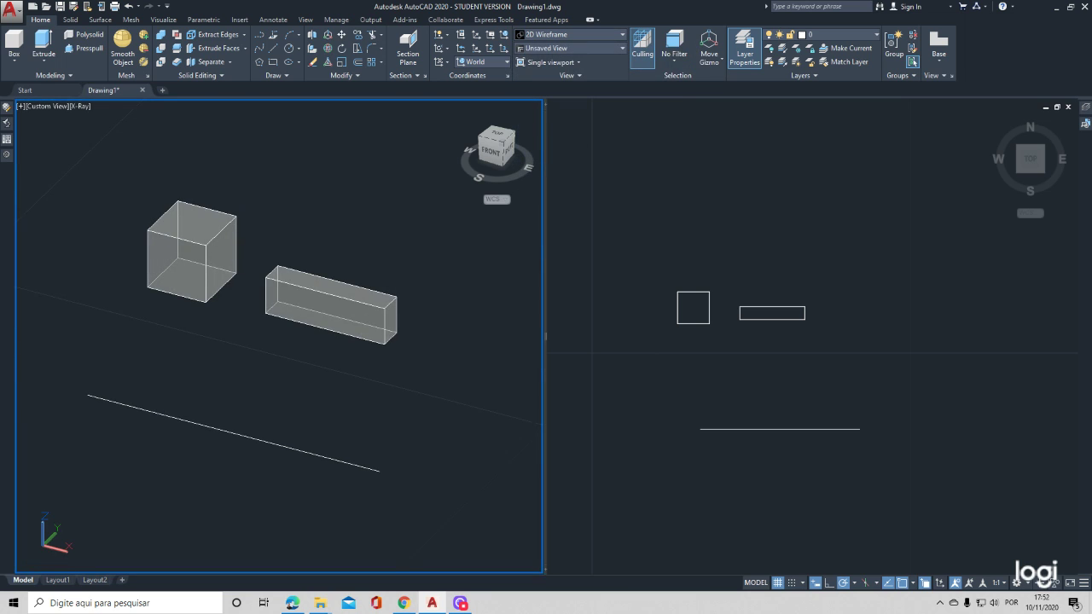
{"action": "middle_click_drag", "start_coordinate": [323, 331], "coordinate": [294, 320], "text": "shift"}
{"action": "scroll", "coordinate": [299, 322], "scroll_direction": "down", "scroll_amount": 2}
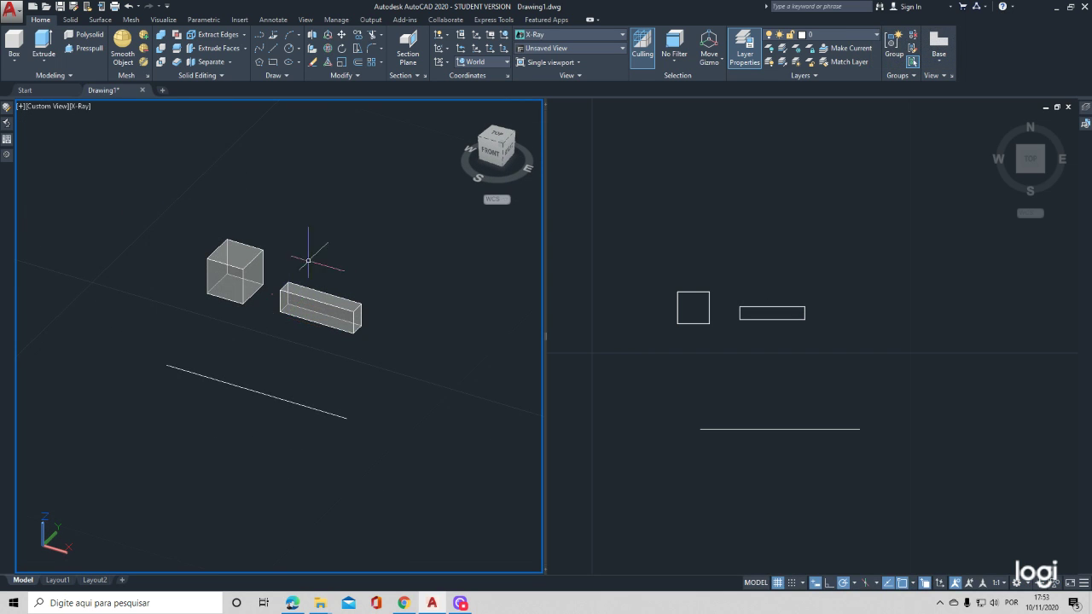
{"action": "left_click", "coordinate": [79, 108]}
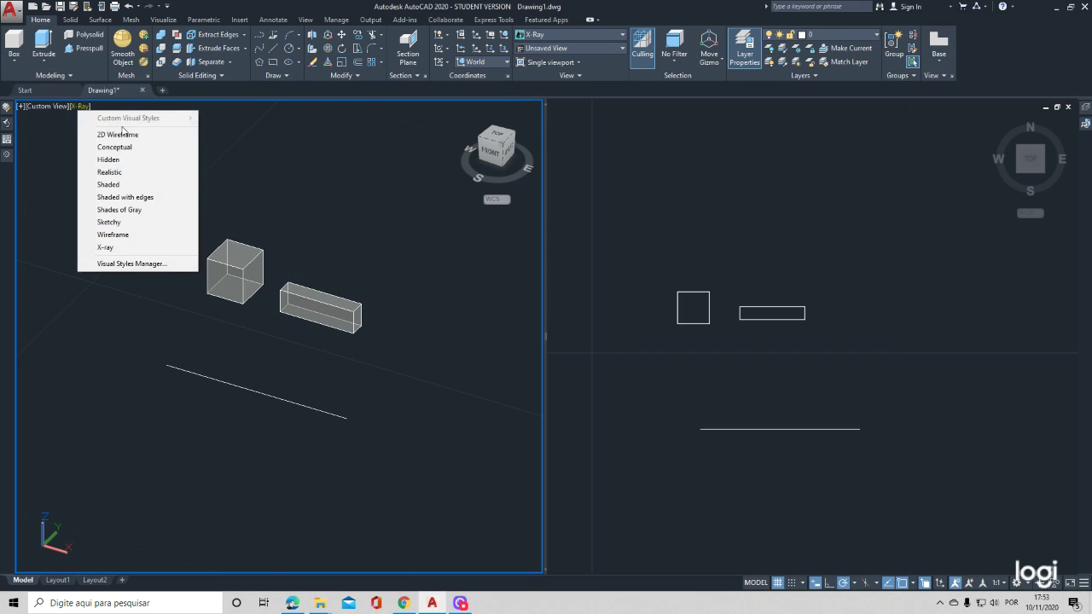
{"action": "left_click", "coordinate": [106, 134]}
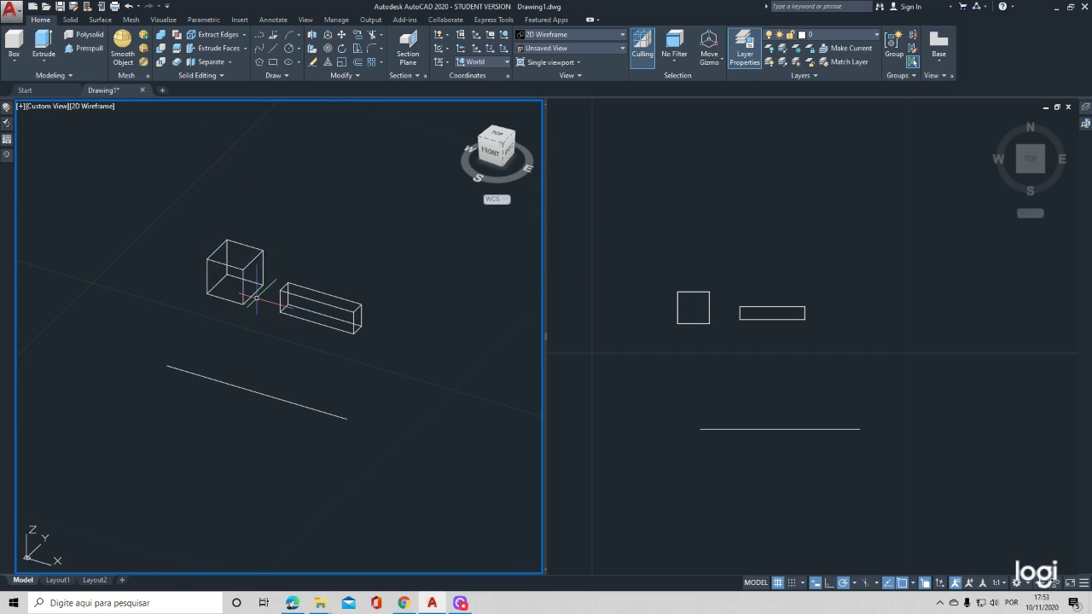
- Draw a cylinder with a base radius of 0.5 between the boxes and the line in the left viewport
{"action": "middle_click_drag", "start_coordinate": [256, 298], "coordinate": [338, 266]}
{"action": "left_click", "coordinate": [15, 60]}
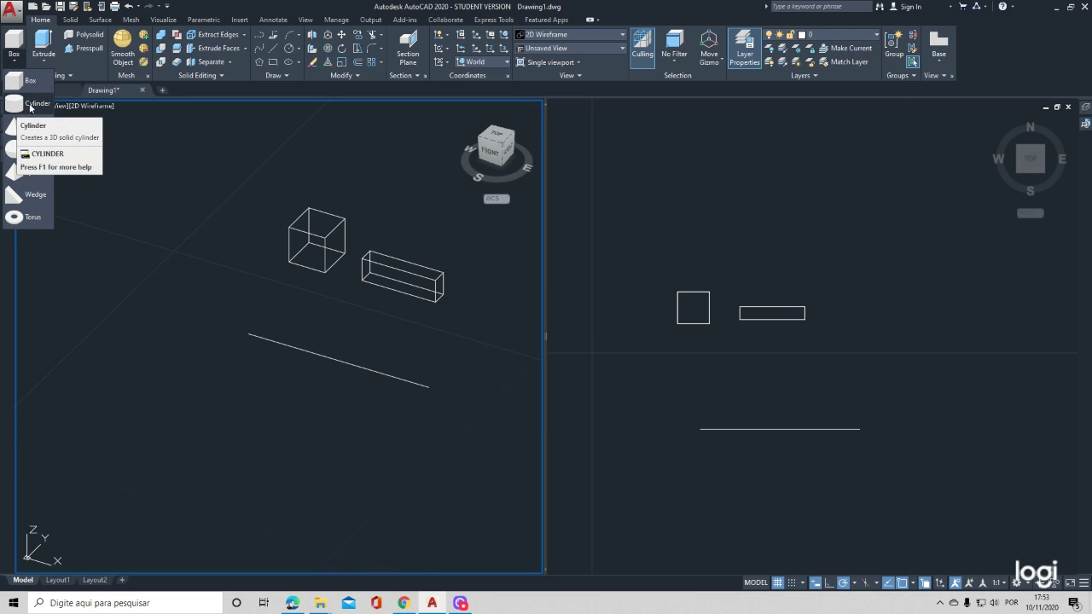
{"action": "left_click", "coordinate": [24, 106]}
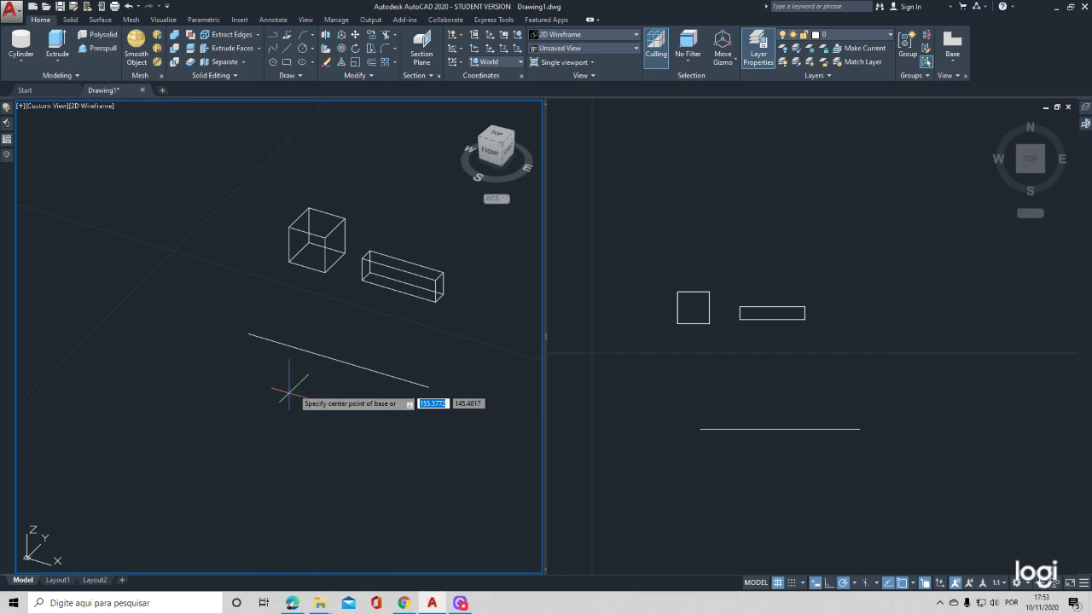
{"action": "left_click", "coordinate": [337, 322]}
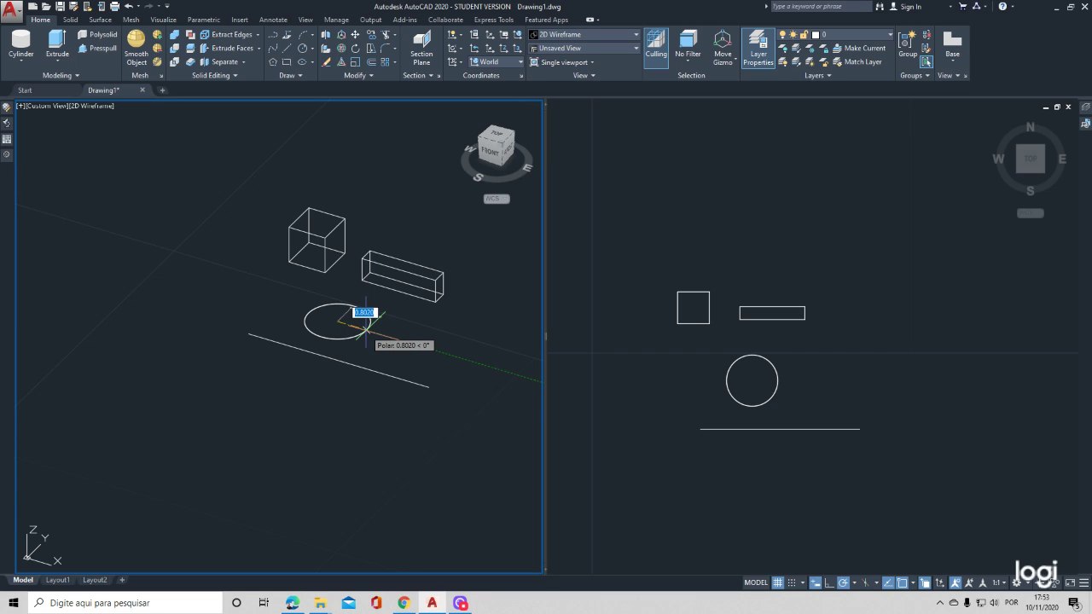
{"action": "left_click", "coordinate": [366, 325]}
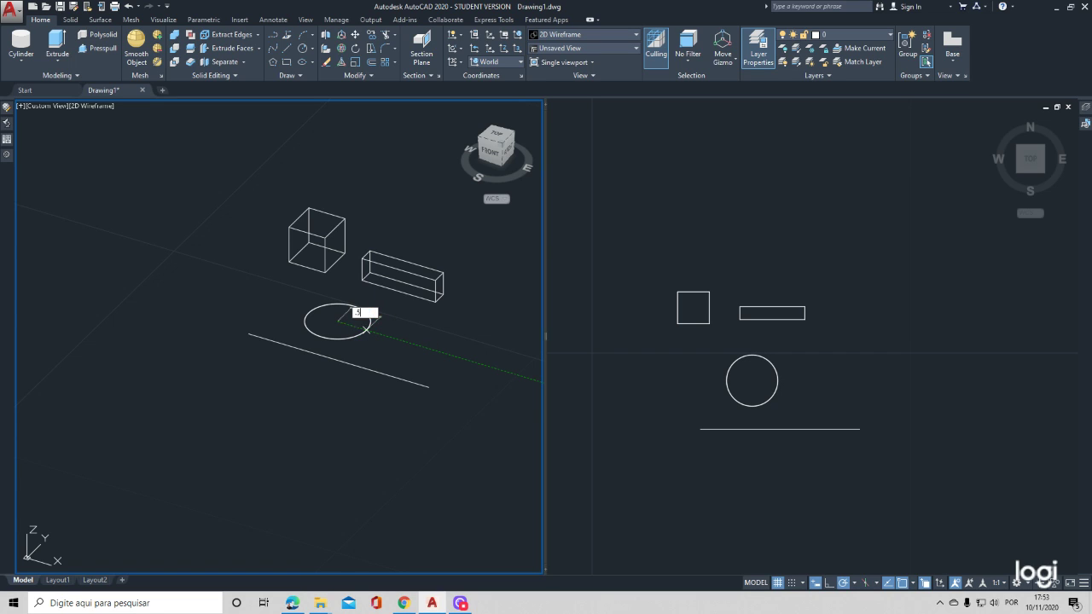
{"action": "type", "text": ".5"}
{"action": "key", "text": "Return"}
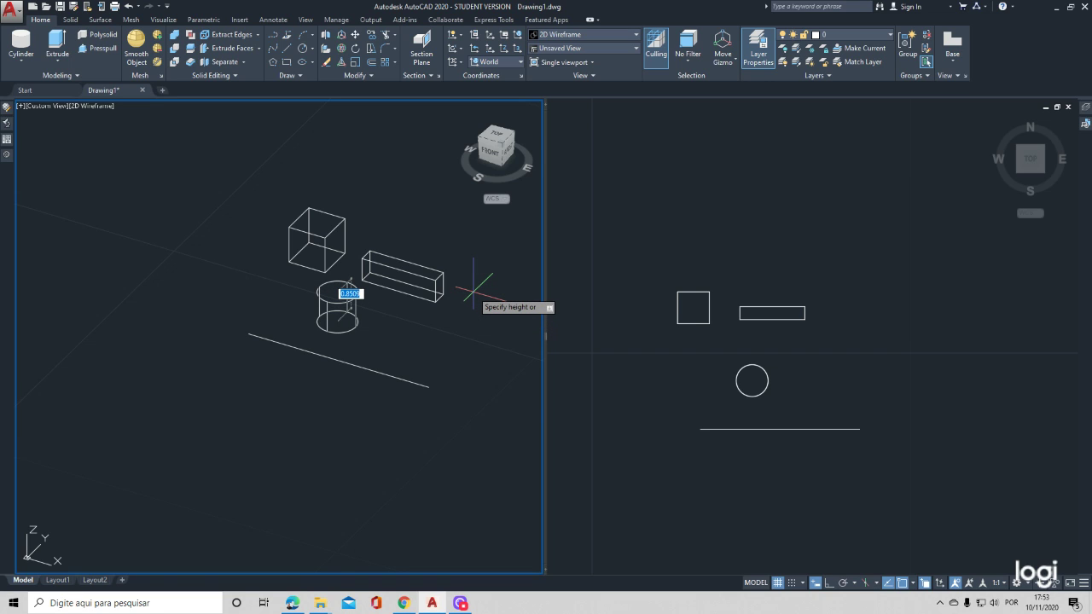
{"action": "key", "text": "Return"}
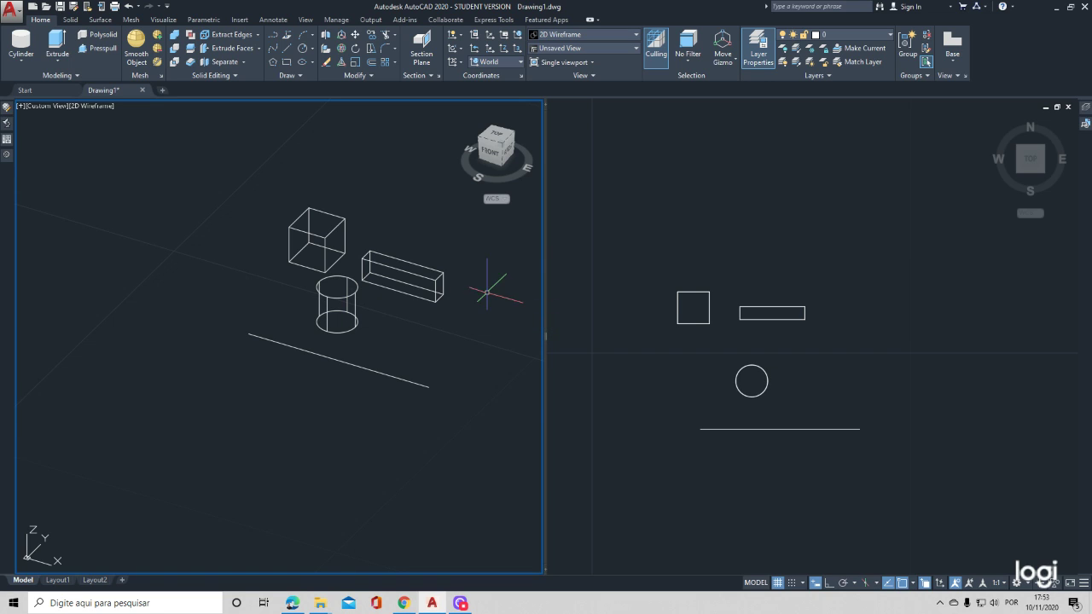
- Draw a sphere with a radius of about 1.07 units on the open side of the cube, opposite the long box
{"action": "scroll", "coordinate": [335, 311], "scroll_direction": "up", "scroll_amount": 5}
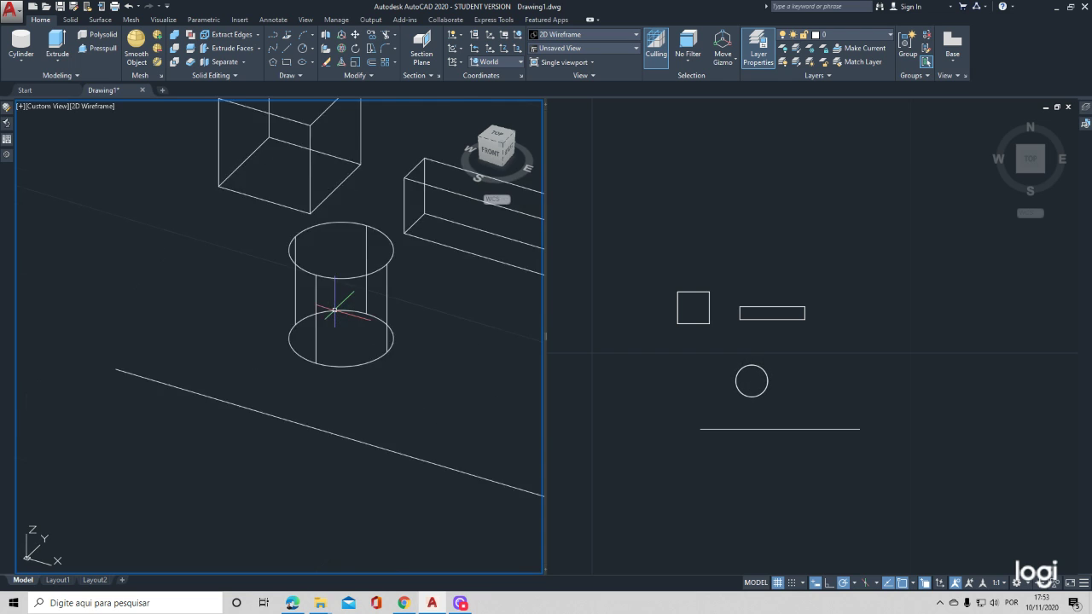
{"action": "middle_click_drag", "start_coordinate": [333, 311], "coordinate": [308, 333]}
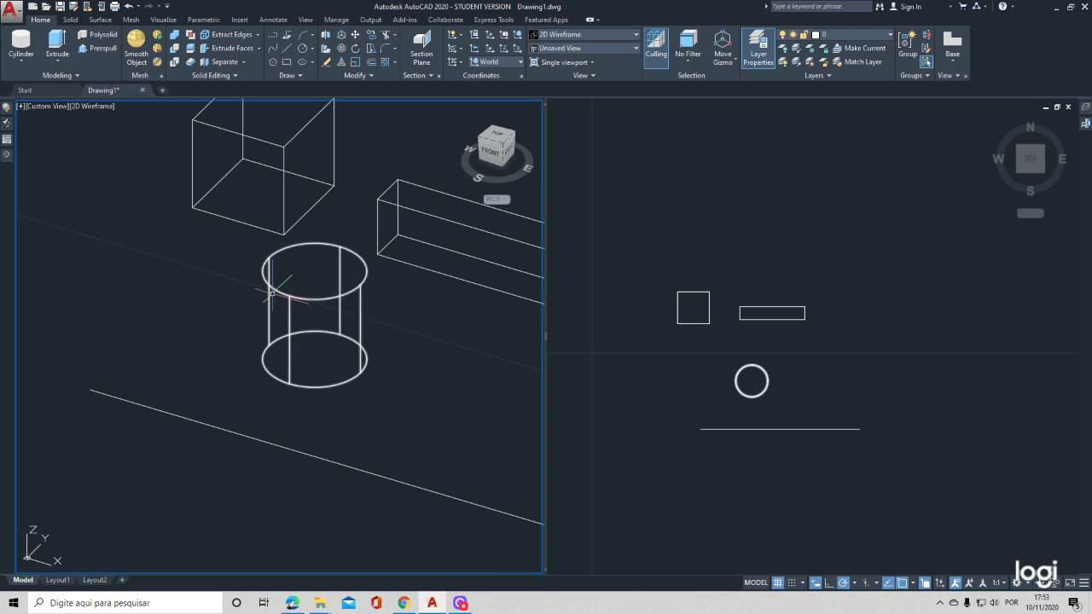
{"action": "scroll", "coordinate": [363, 337], "scroll_direction": "down", "scroll_amount": 3}
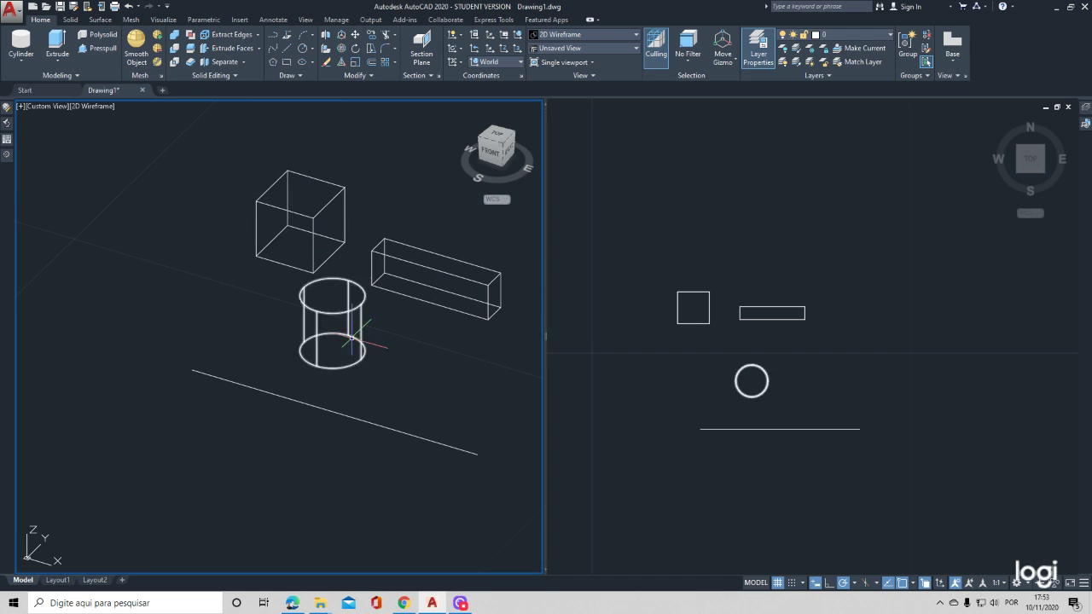
{"action": "left_click", "coordinate": [27, 63]}
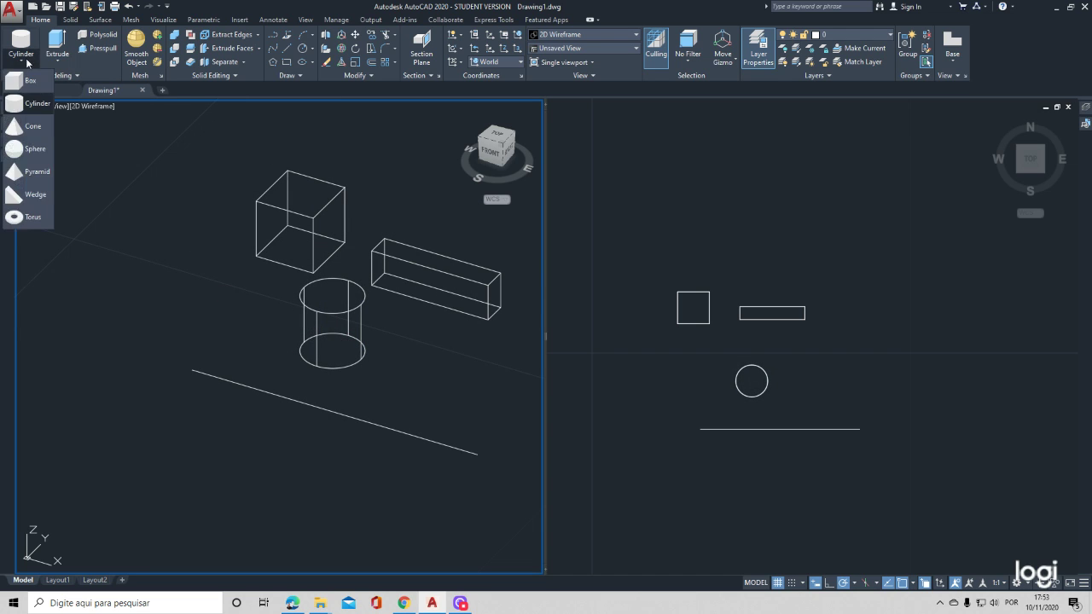
{"action": "left_click", "coordinate": [29, 151]}
{"action": "left_click", "coordinate": [166, 286]}
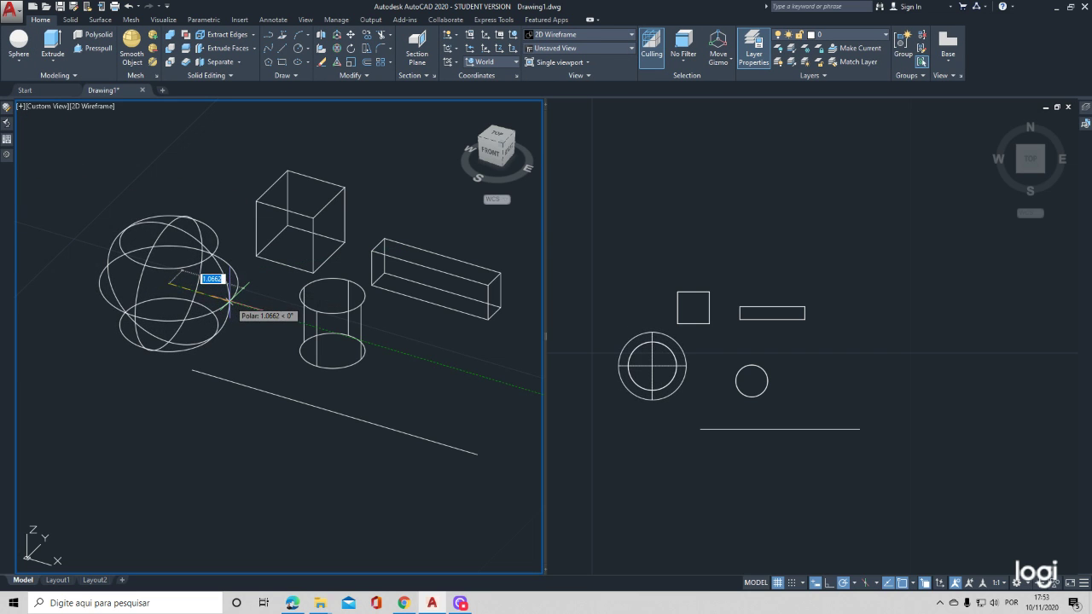
{"action": "left_click", "coordinate": [236, 309]}
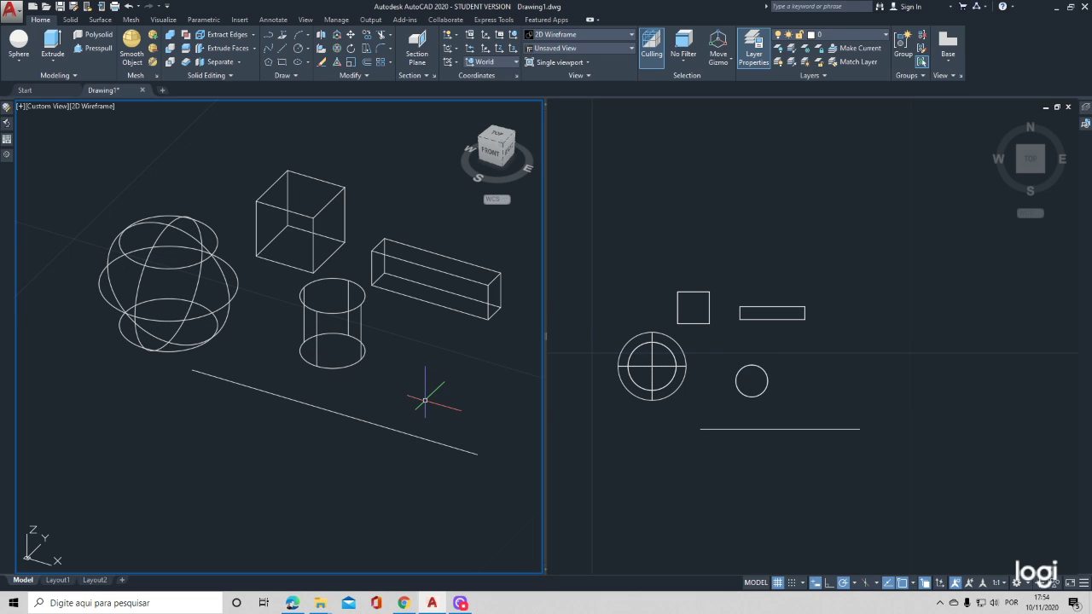
- Set the ISOLINES variable to 16 and regenerate the left viewport so the curved solids use the new line density
{"action": "type", "text": "L"}
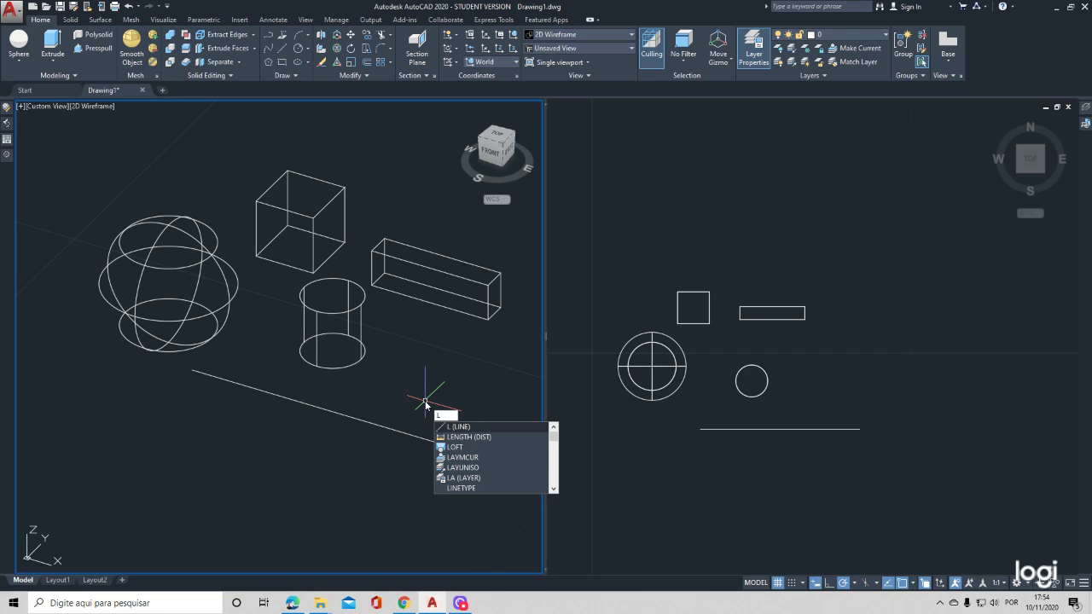
{"action": "type", "text": "I"}
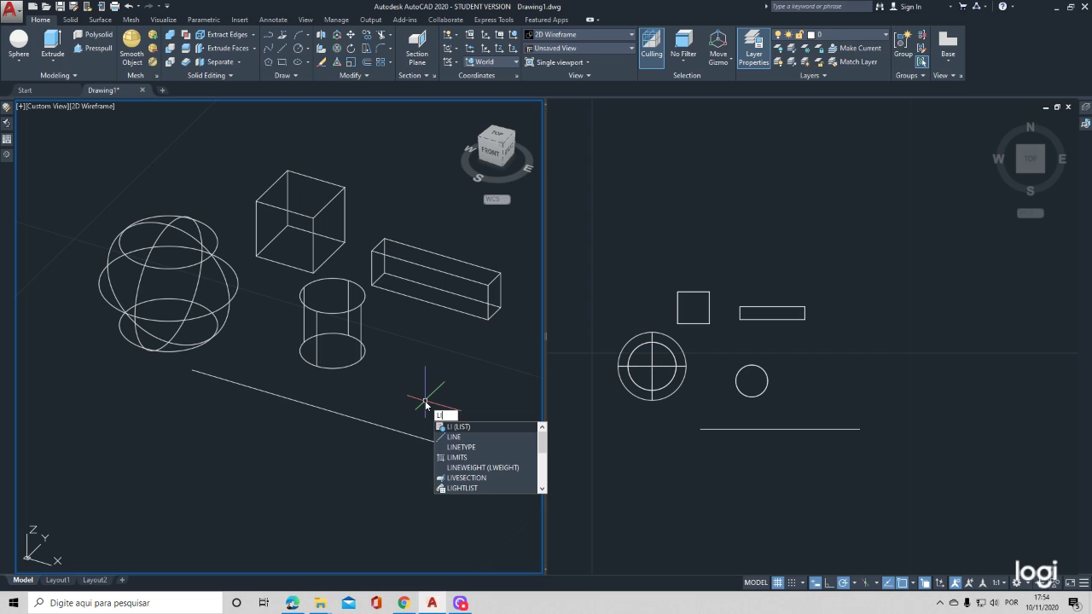
{"action": "key", "text": "BackSpace"}
{"action": "key", "text": "BackSpace"}
{"action": "type", "text": "iso"}
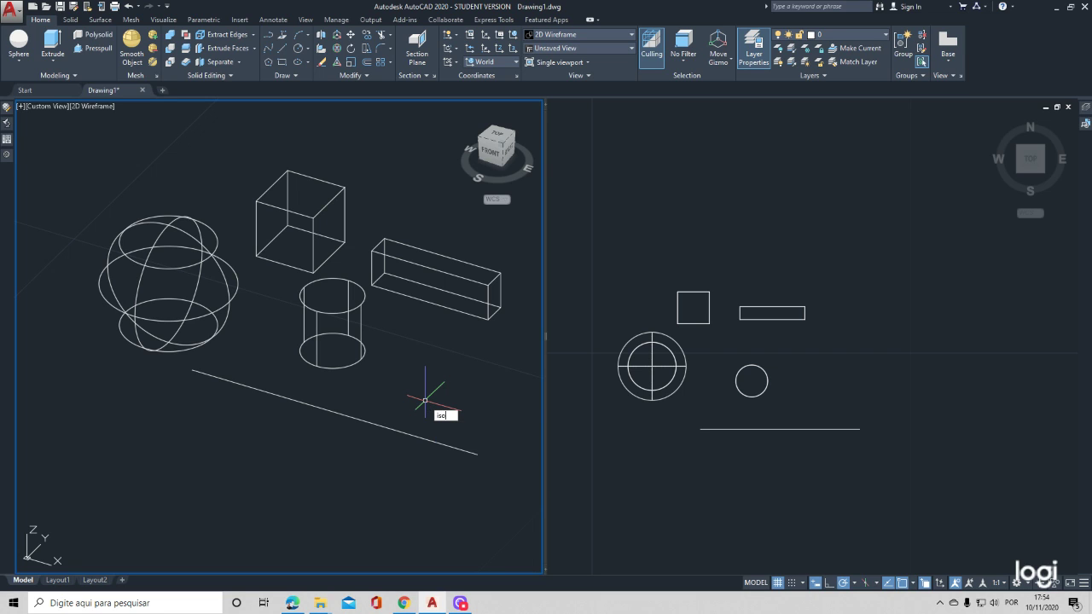
{"action": "type", "text": "l"}
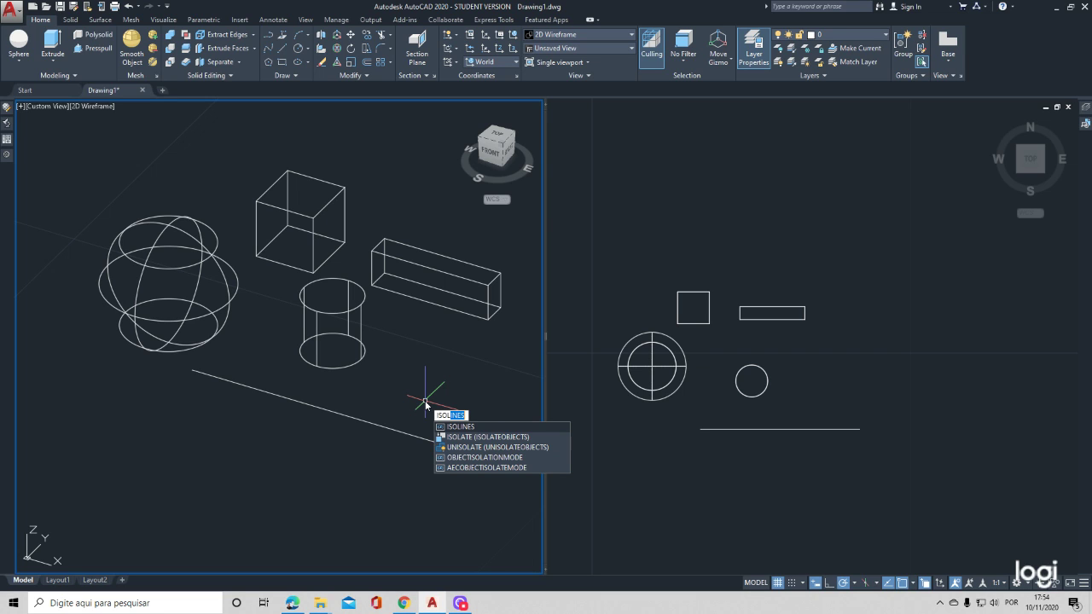
{"action": "key", "text": "Return"}
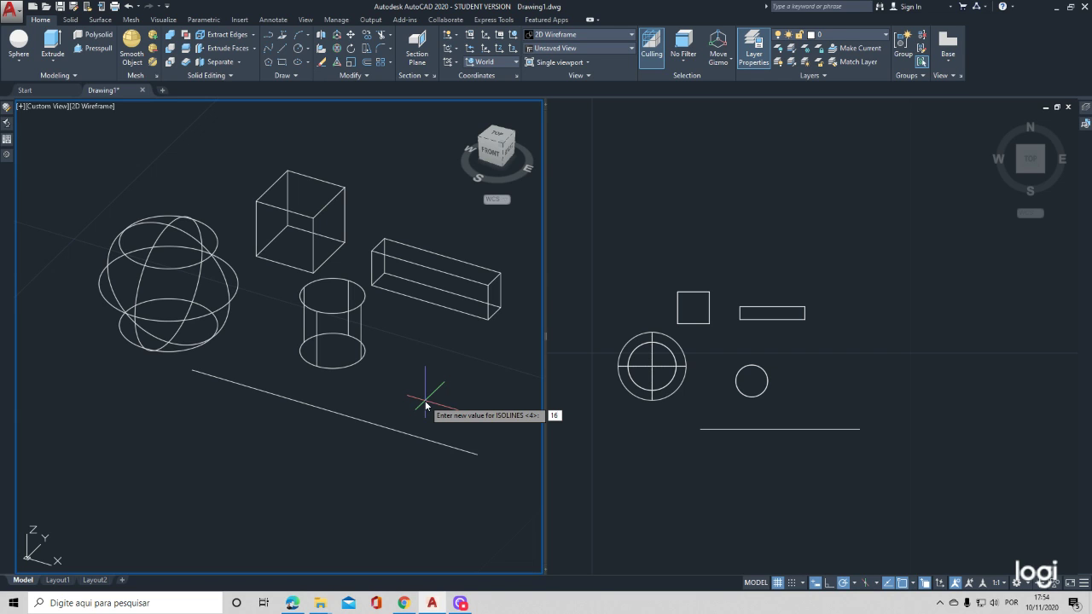
{"action": "key", "text": "Return"}
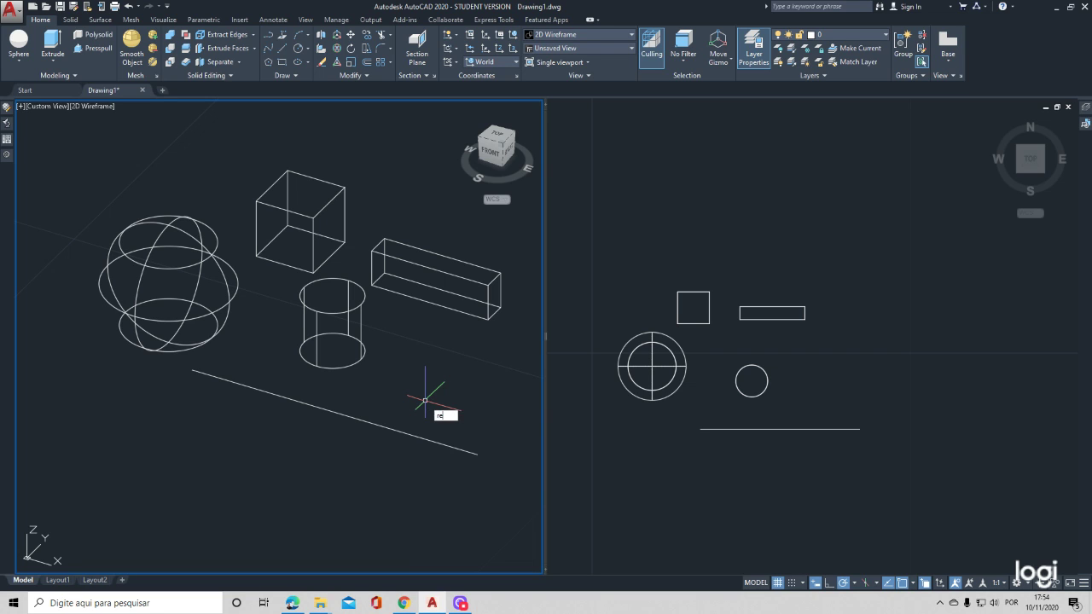
{"action": "key", "text": "Return"}
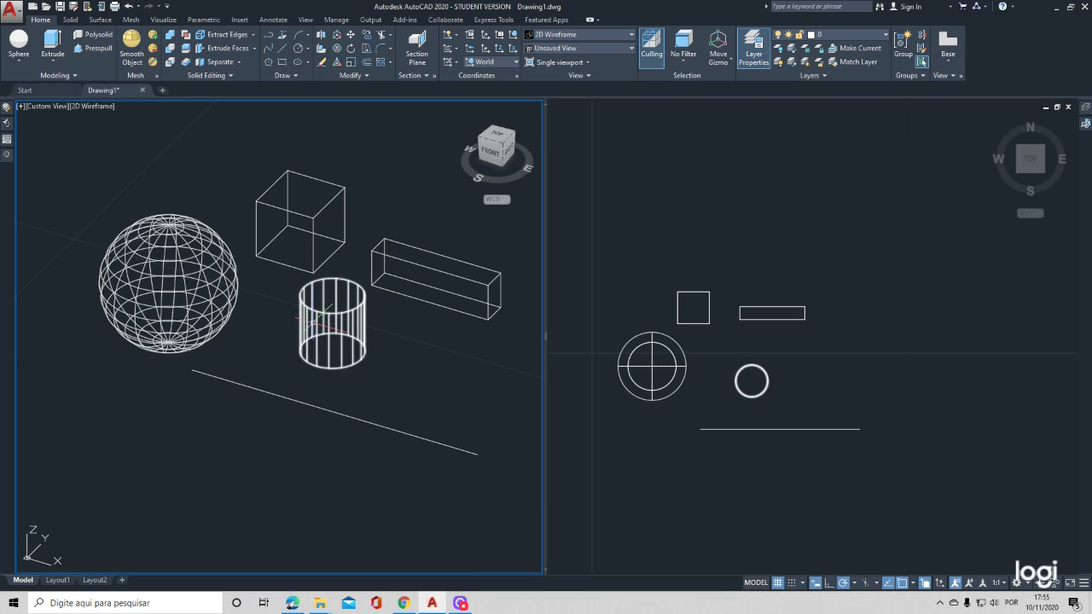
- Delete the sphere beside the cube, keeping the two boxes, the cylinder and the line
{"action": "middle_click_drag", "start_coordinate": [365, 329], "coordinate": [171, 273], "text": "shift"}
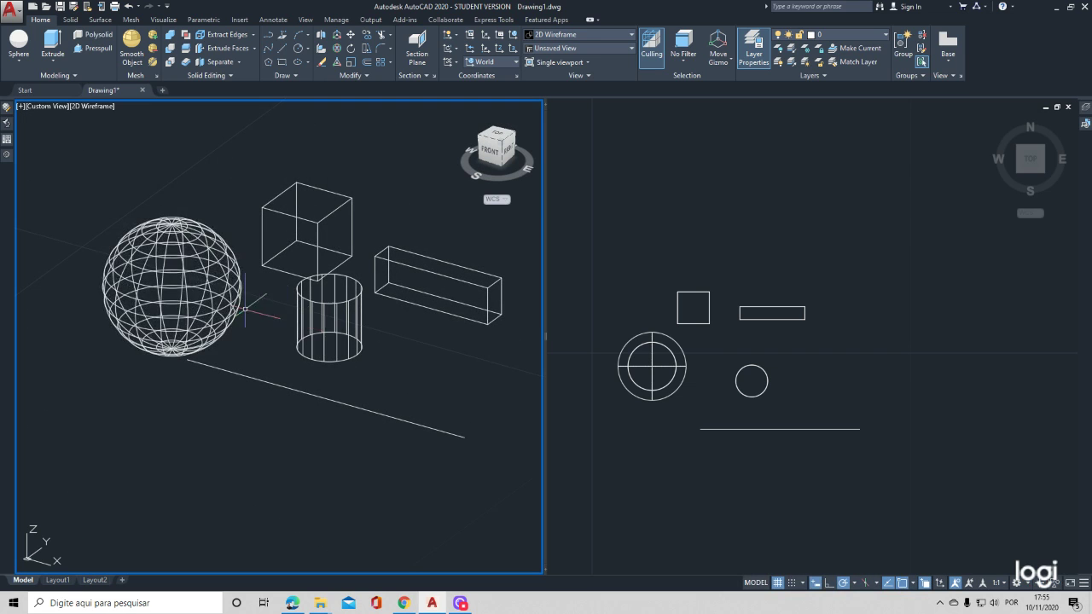
{"action": "left_click", "coordinate": [136, 256]}
{"action": "key", "text": "Delete"}
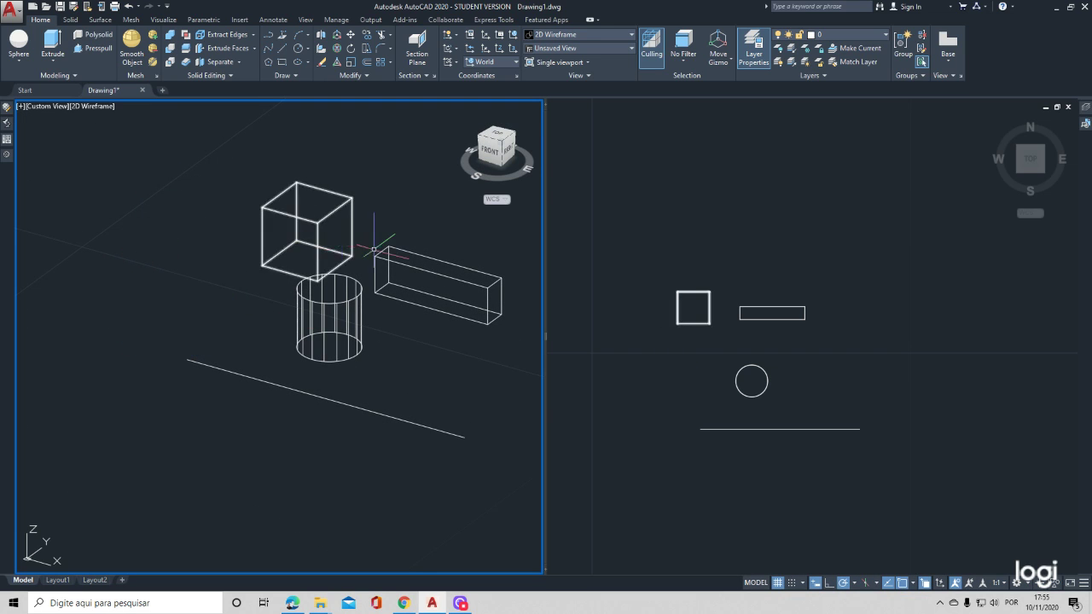
{"action": "left_click", "coordinate": [312, 345]}
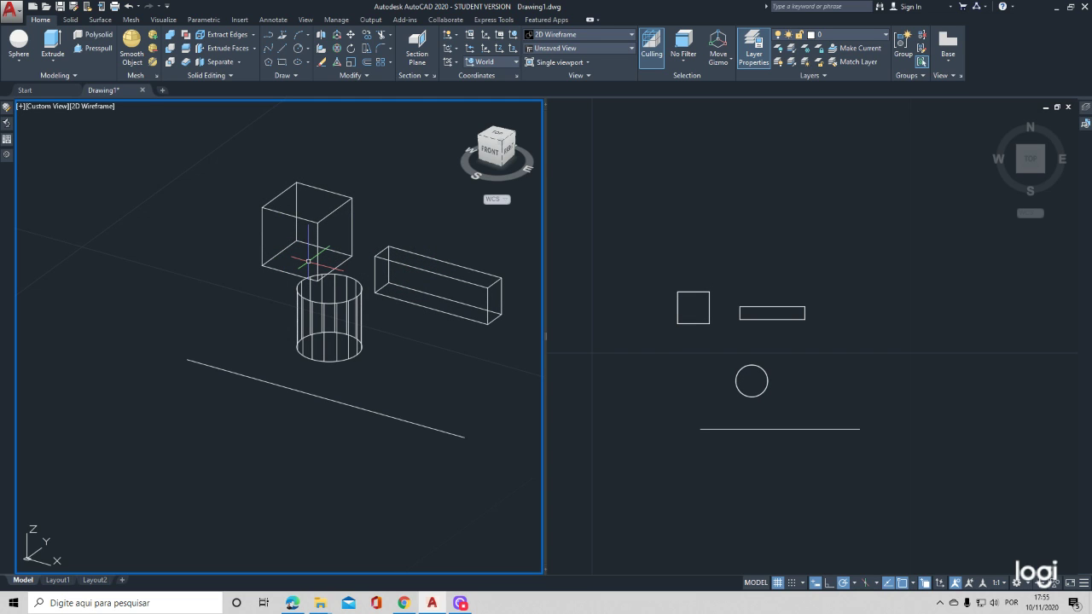
{"action": "middle_click_drag", "start_coordinate": [402, 346], "coordinate": [337, 371]}
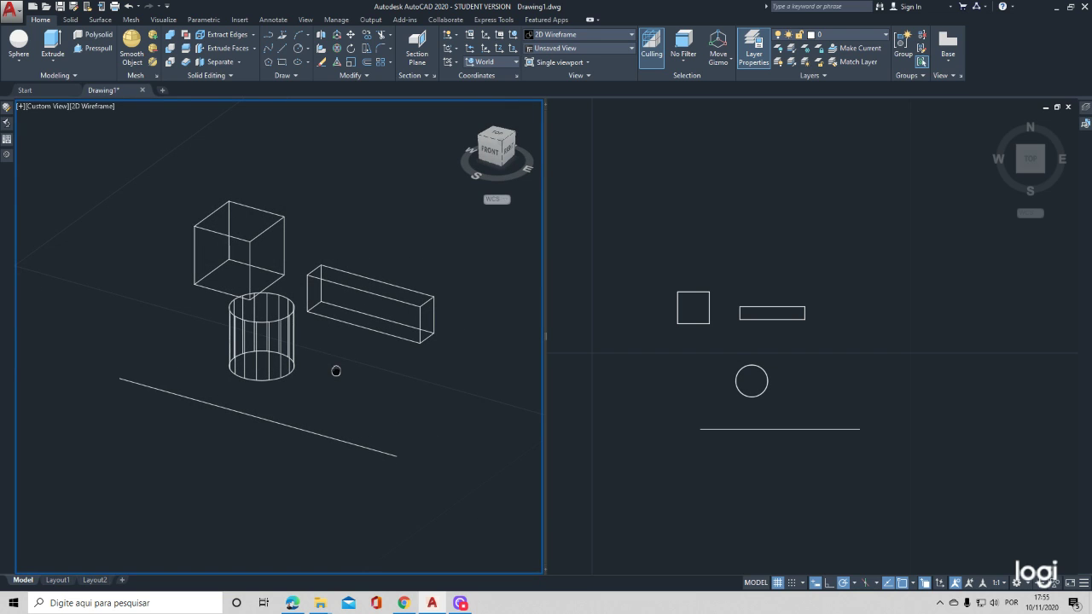